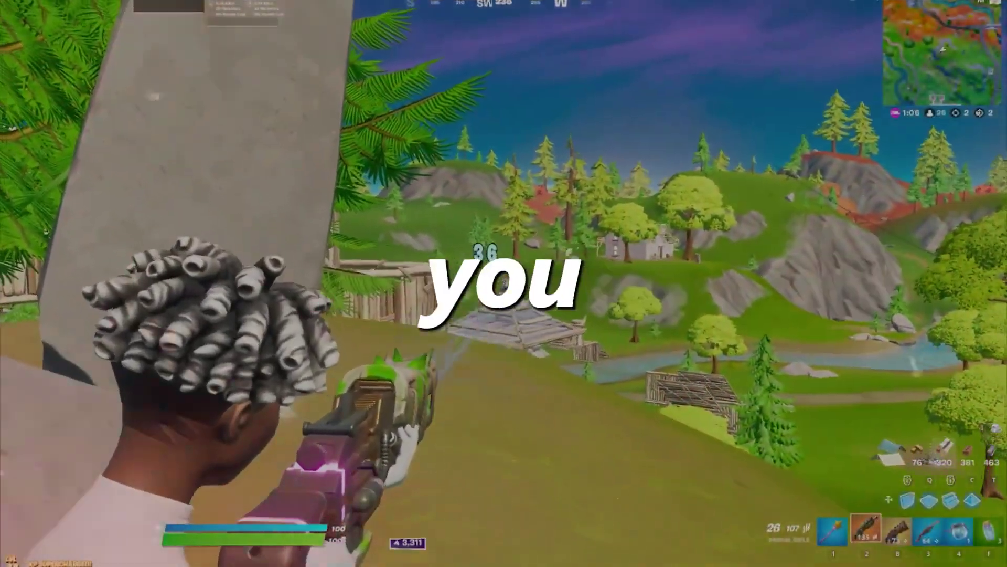
Leave Fortnite gameplay for GearUP Booster's Home tab showing the Fortnite tile
left_click_drag(708, 179, 530, 179)
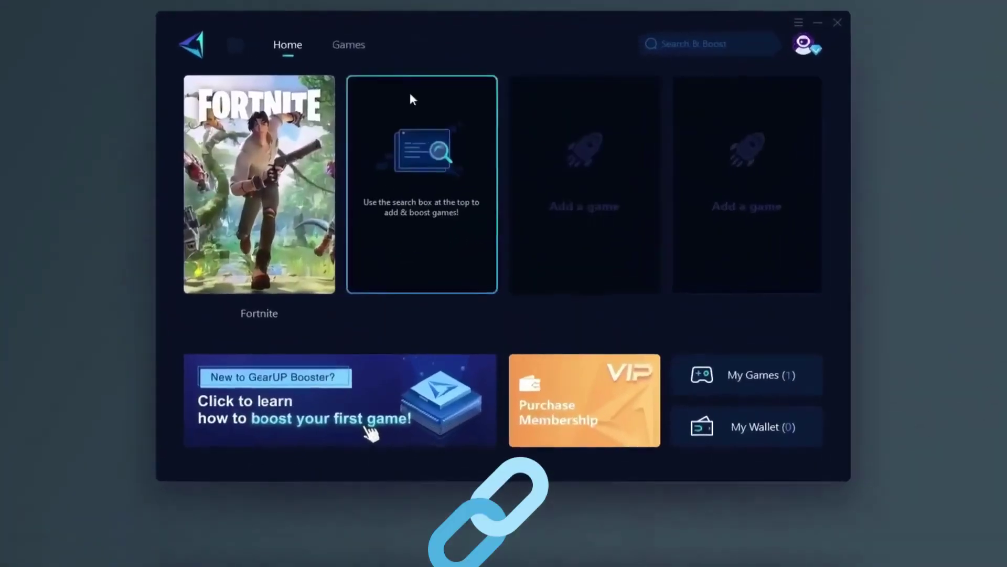
Scroll GearUP Booster's Games catalog, then open its download website from the description link
left_click(243, 344)
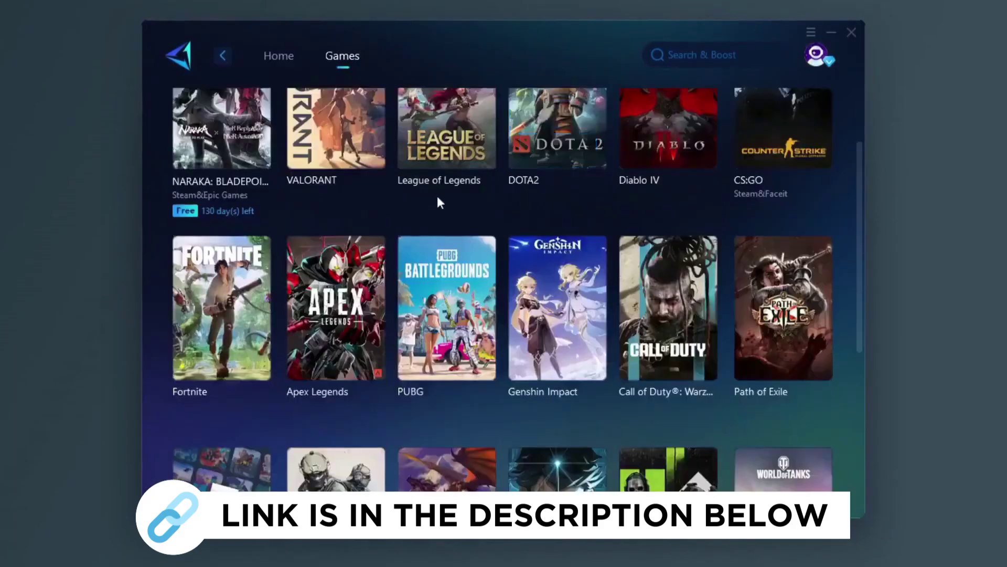
scroll(499, 247, "down", 5)
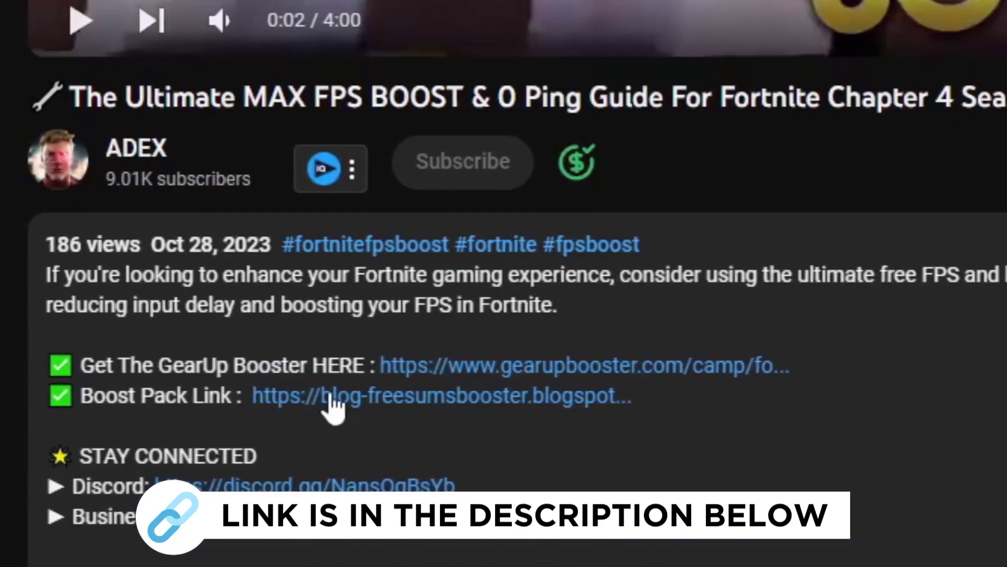
left_click(566, 366)
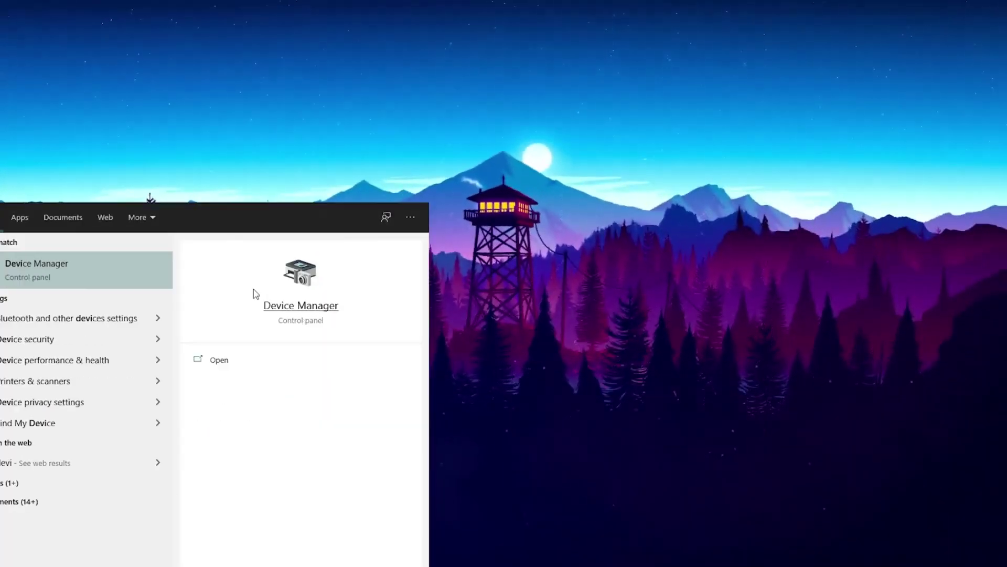
Open Device Manager from search, centre its window, and expand Human Interface Devices
left_click(258, 261)
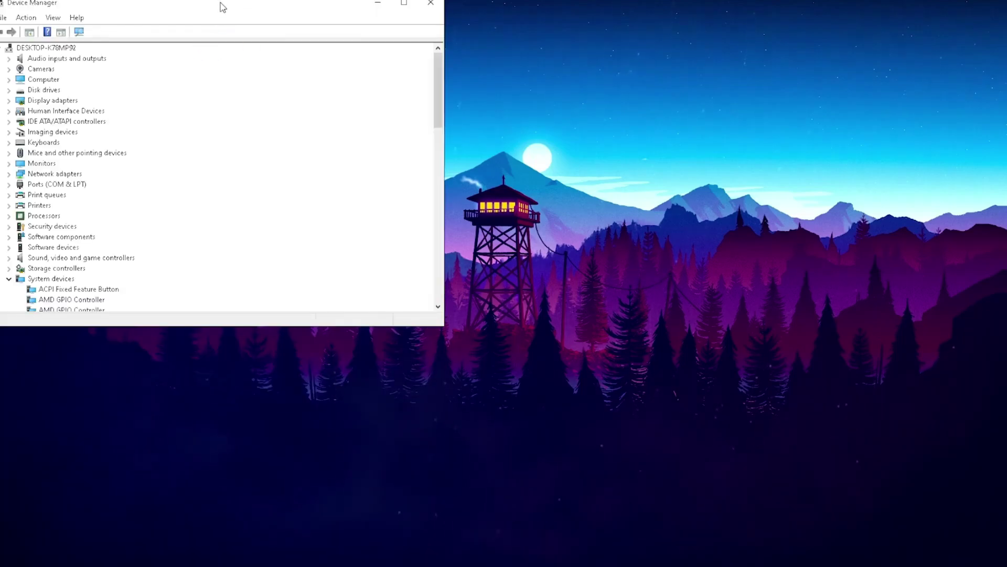
left_click_drag(220, 6, 501, 123)
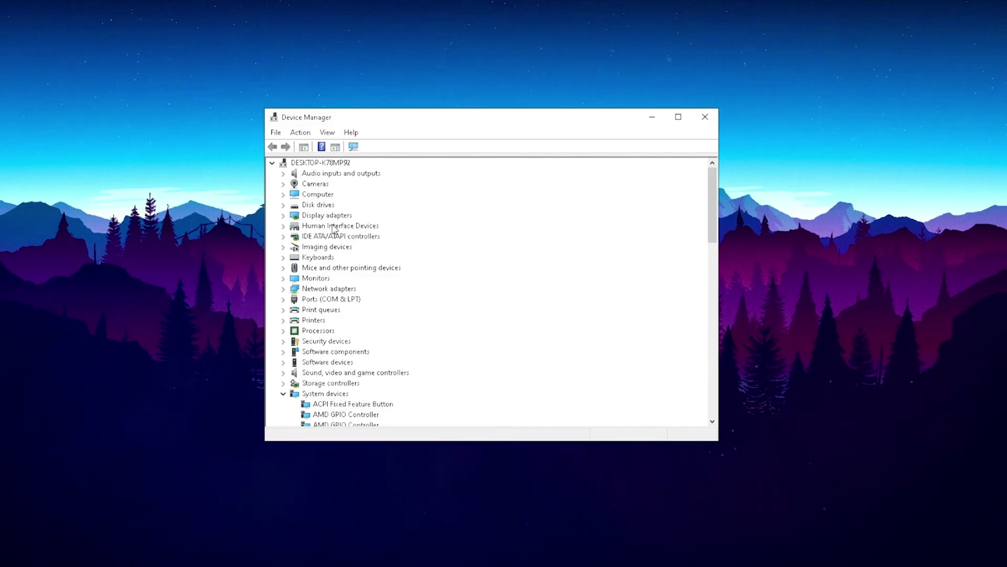
left_click(289, 229)
scroll(302, 226, "down", 2)
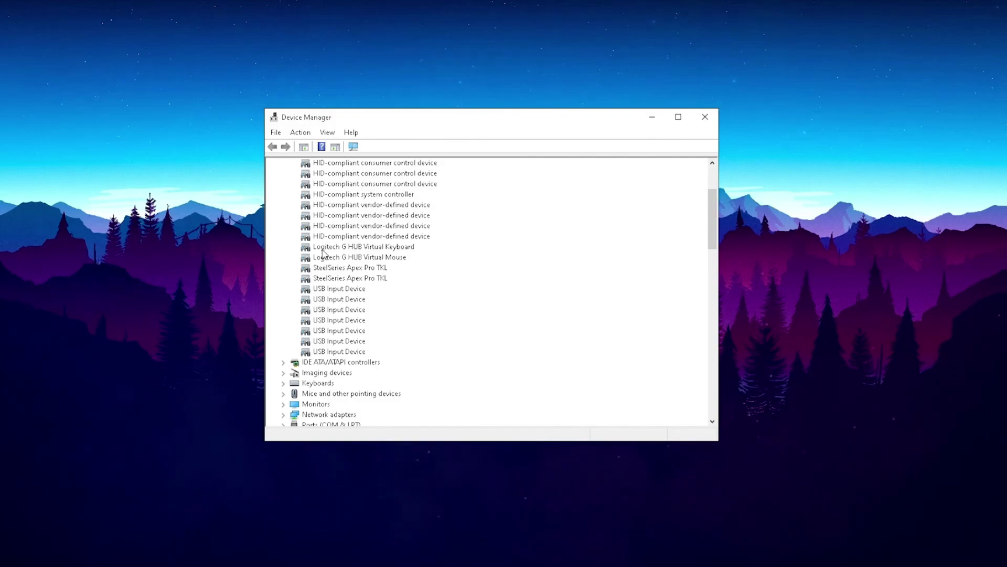
Stop Windows from powering off the Logitech G HUB Virtual Keyboard to save power
right_click(324, 247)
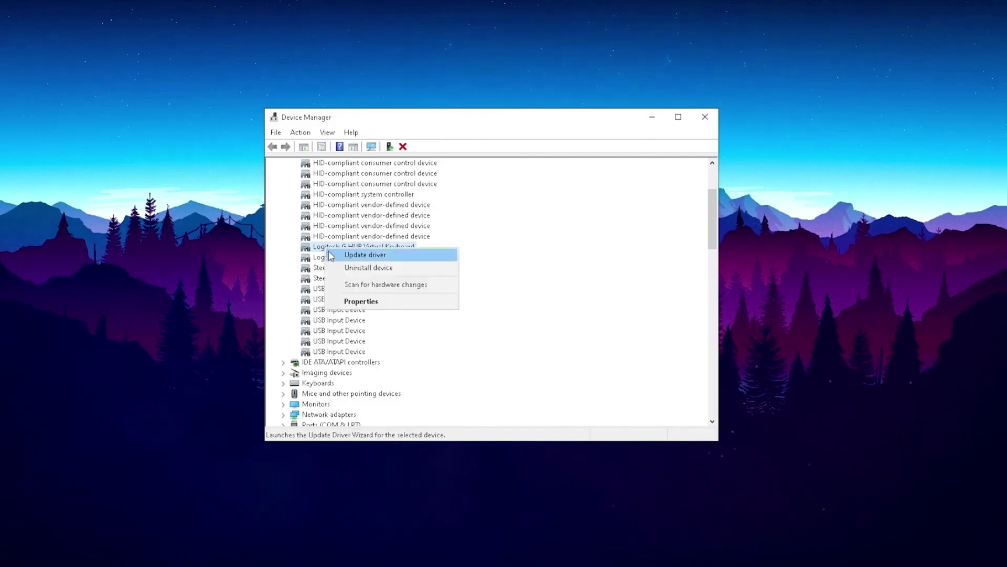
left_click(352, 301)
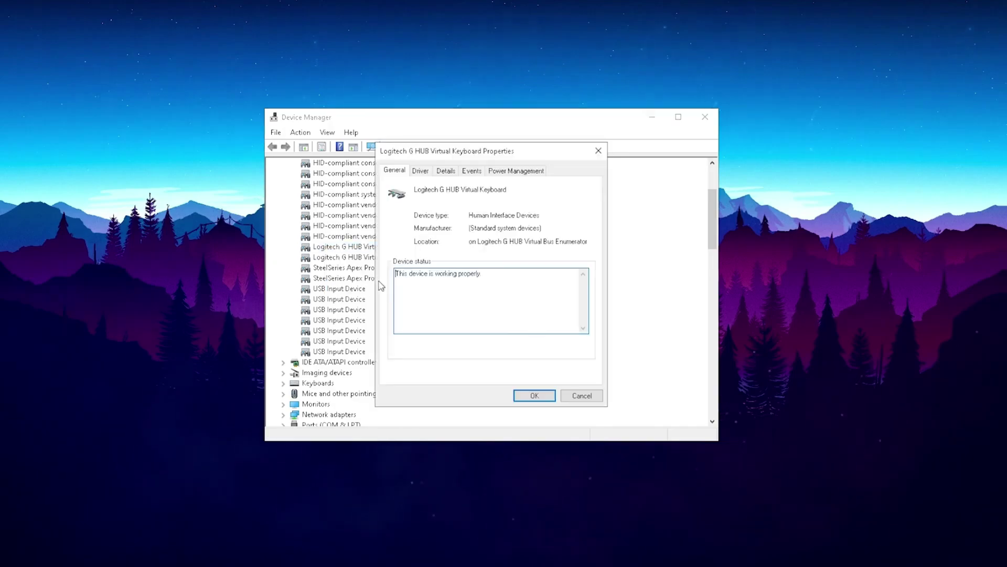
left_click(511, 171)
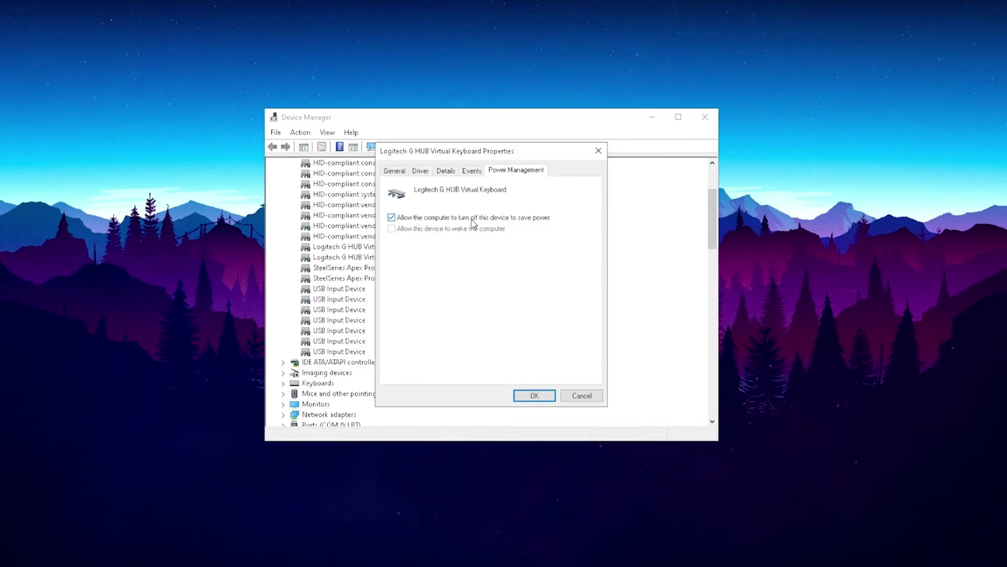
left_click(391, 217)
left_click(534, 395)
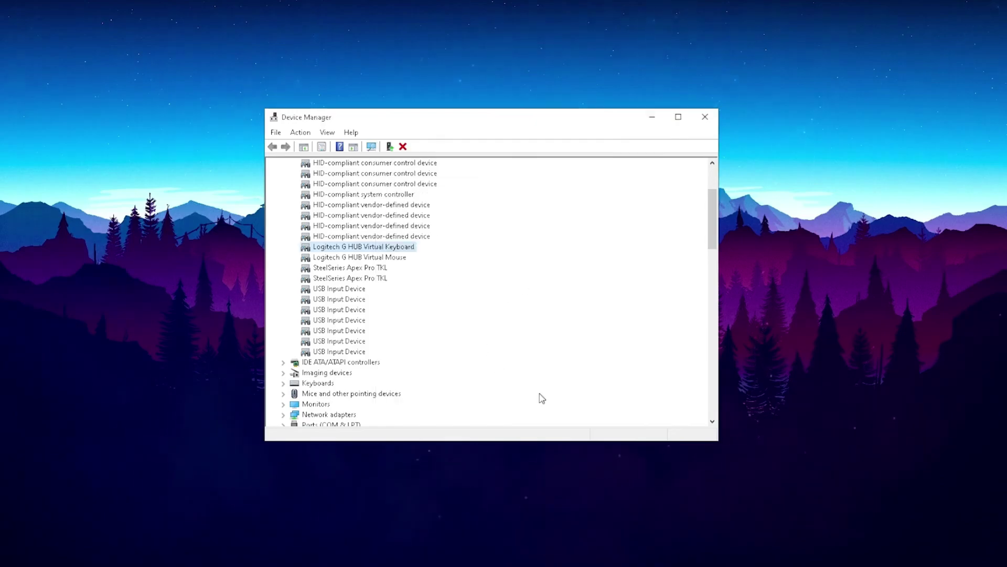
Turn off power saving for the Logitech G HUB Virtual Mouse
right_click(343, 258)
left_click(368, 328)
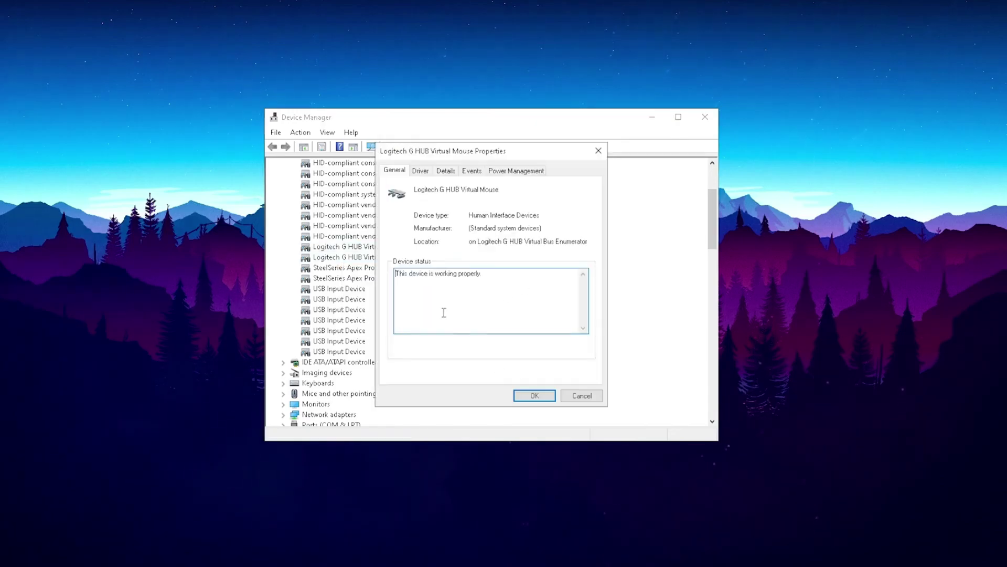
left_click(514, 169)
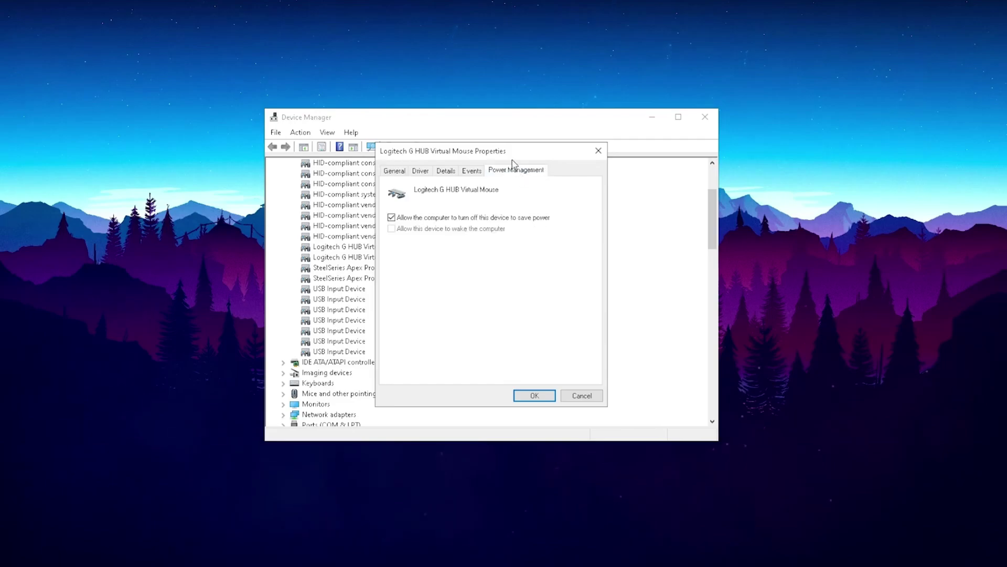
left_click(534, 395)
Turn off power saving for both SteelSeries Apex Pro TKL entries
right_click(328, 266)
left_click(348, 318)
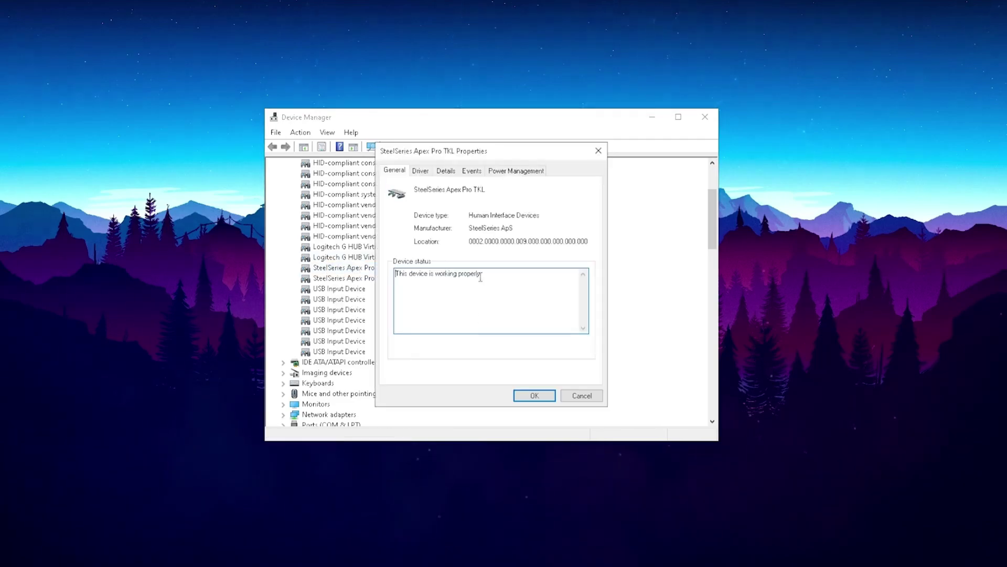
left_click(517, 169)
left_click(525, 394)
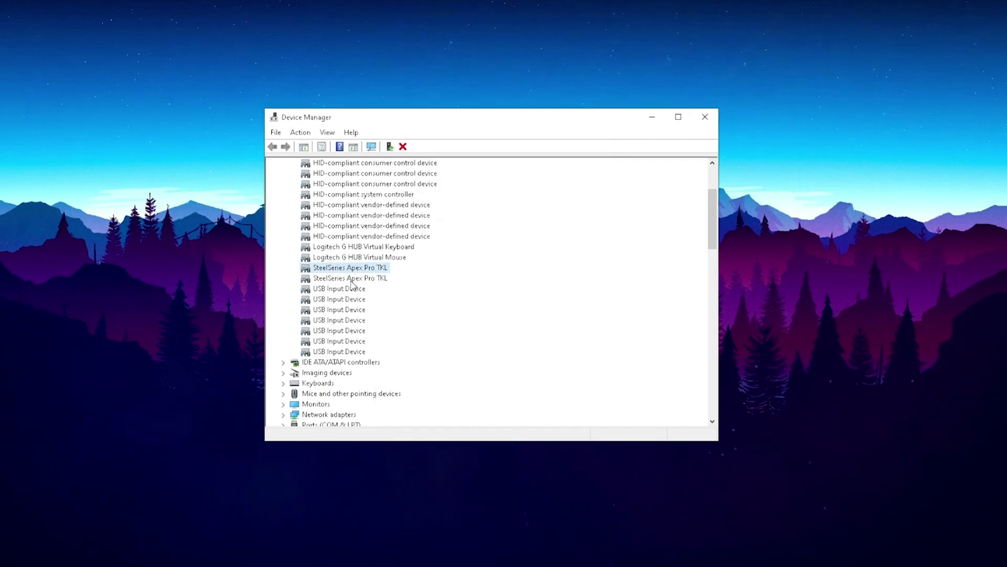
right_click(351, 279)
left_click(388, 332)
left_click(516, 169)
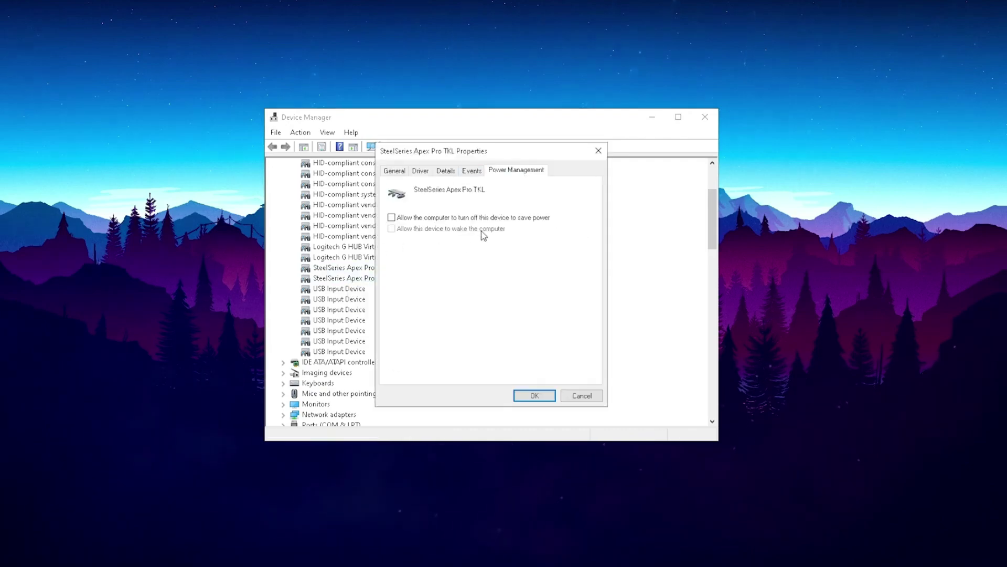
left_click(534, 397)
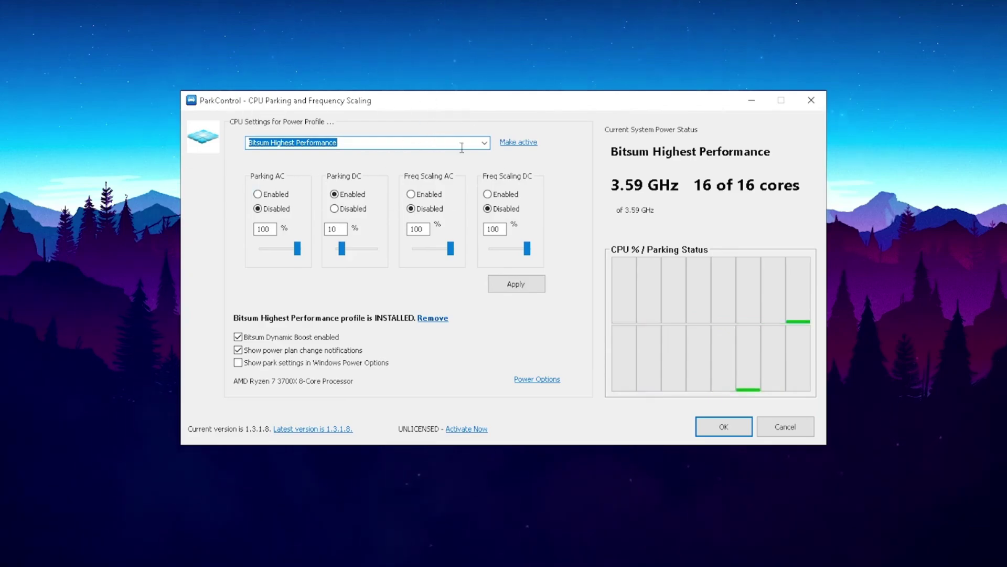
Pick Bitsum Highest Performance from ParkControl's power profile dropdown
left_click(485, 144)
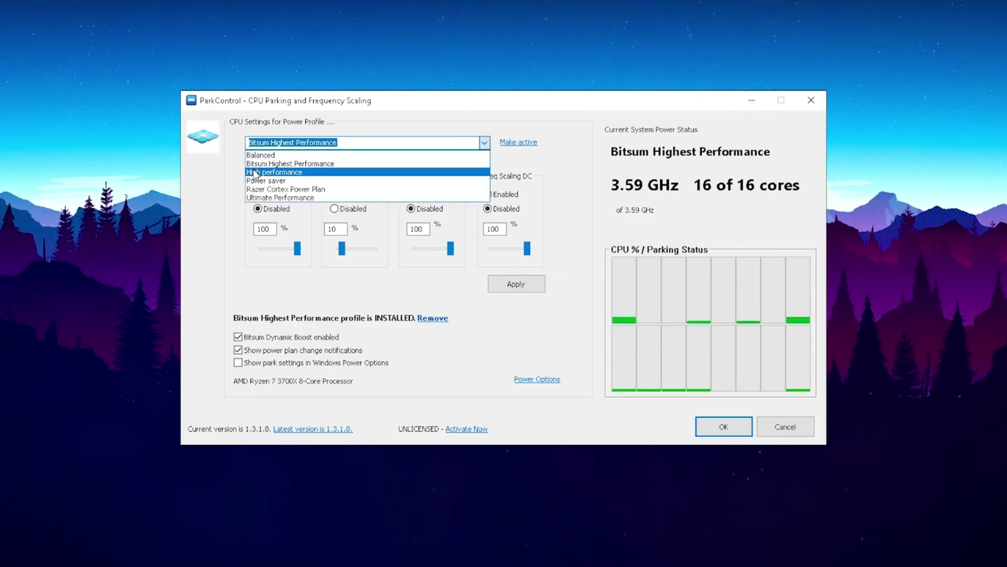
left_click(287, 163)
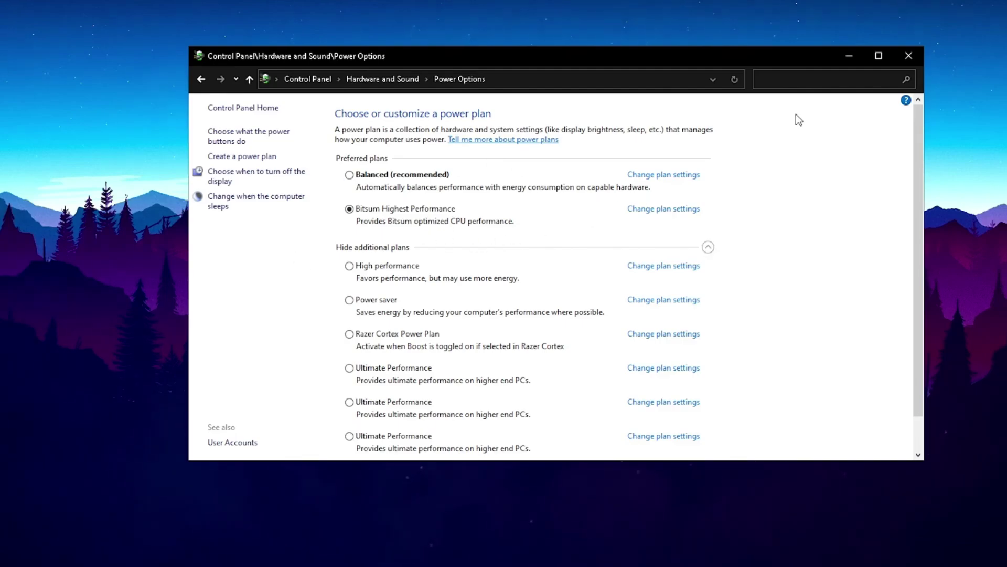
Close the Power Options window
left_click(910, 56)
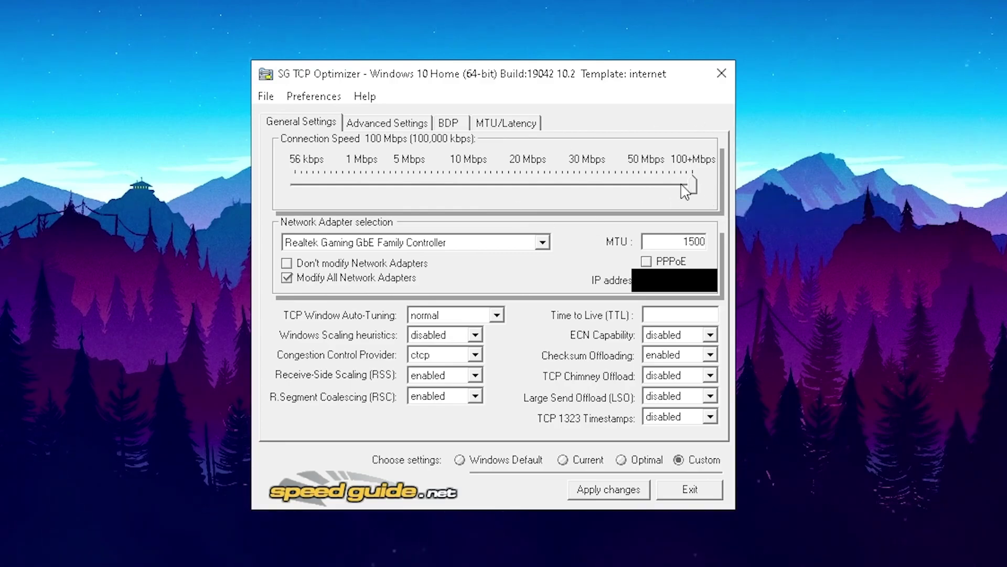
mouse_move(693, 186)
left_mouse_down()
mouse_move(530, 195)
mouse_move(693, 189)
mouse_move(409, 181)
mouse_move(402, 190)
mouse_move(707, 186)
left_mouse_up()
Keep the Realtek Gaming GbE adapter selected and enable Modify All Network Adapters
left_click(409, 244)
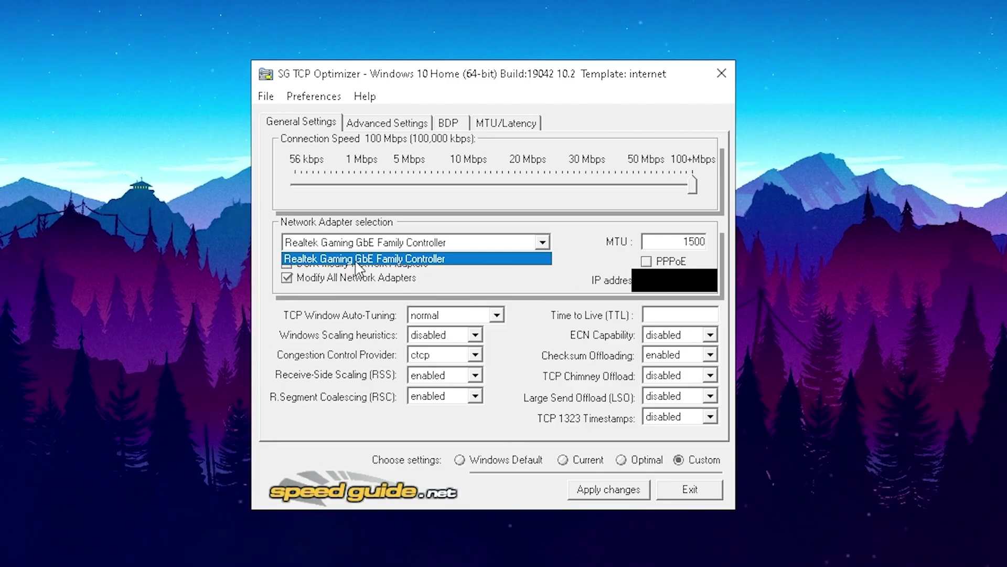
left_click(394, 259)
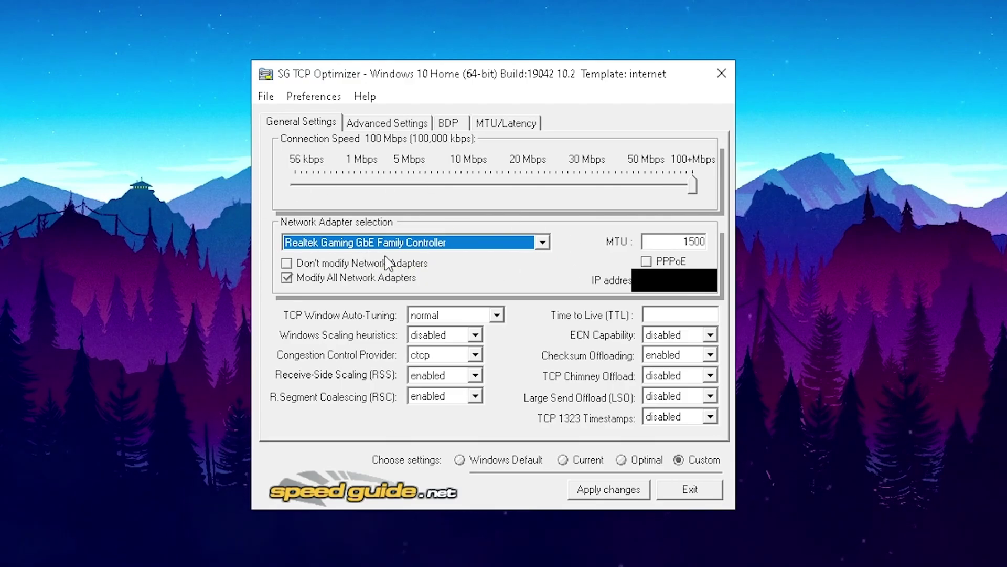
left_click(402, 244)
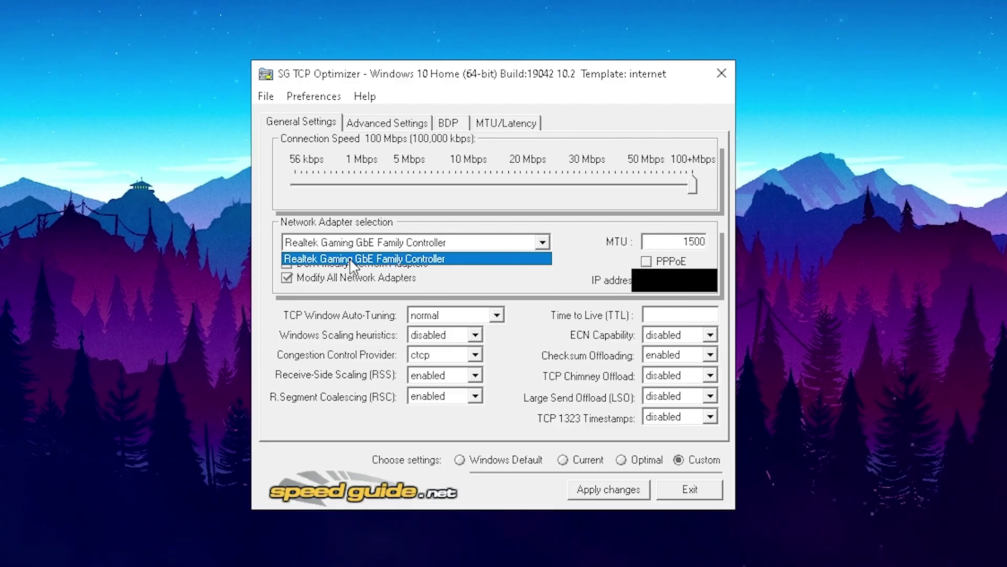
left_click(320, 260)
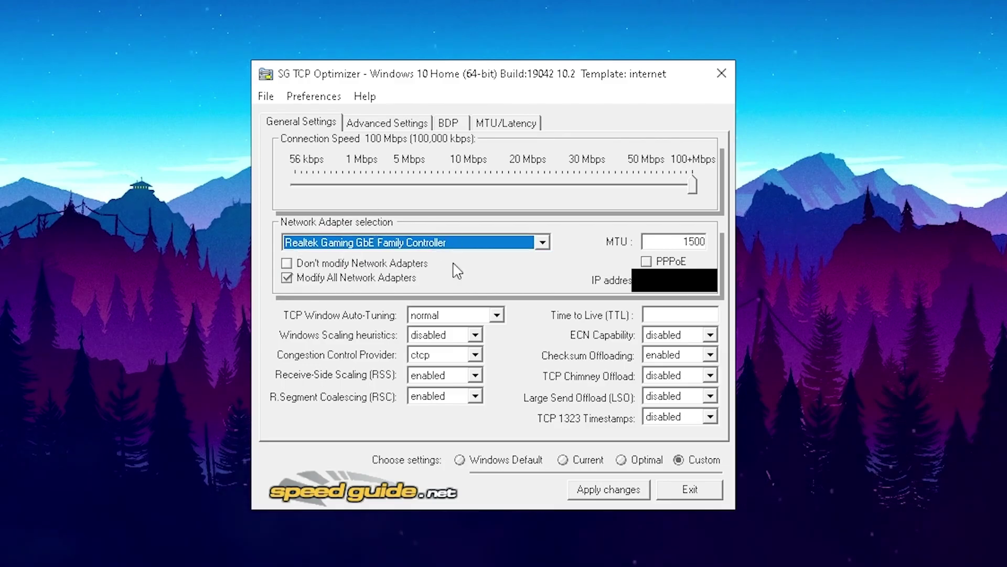
left_click(287, 278)
left_click(442, 357)
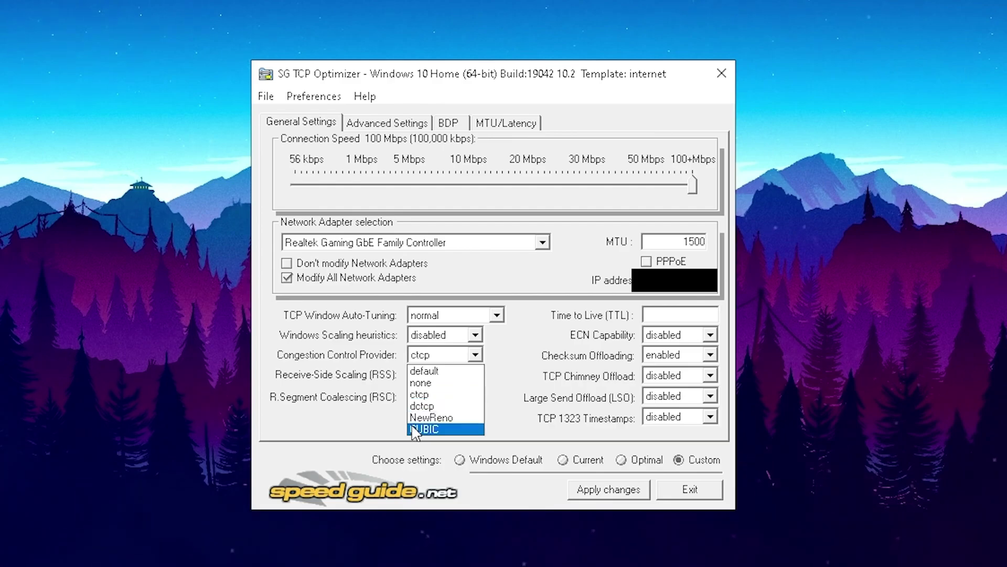
left_click(421, 397)
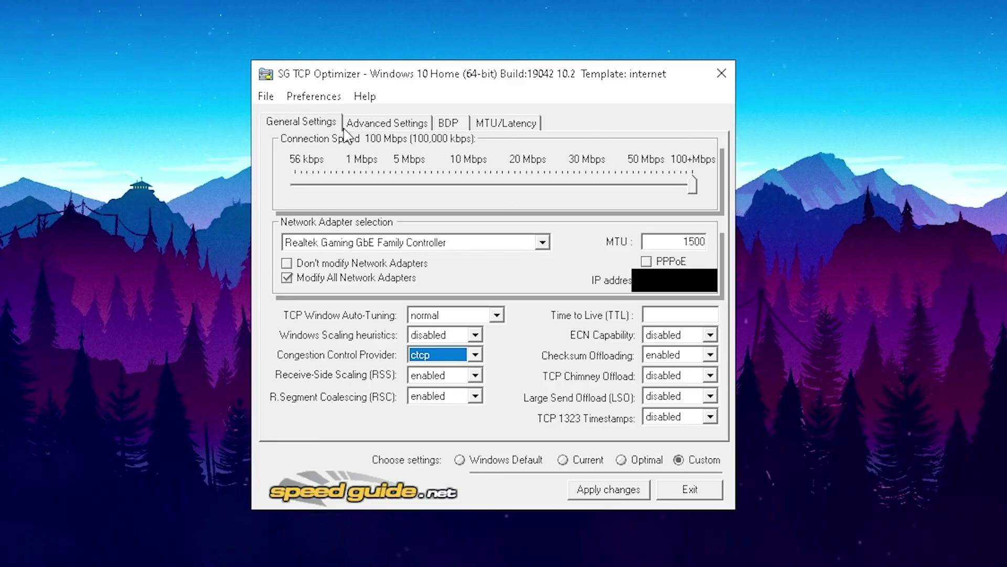
Switch to Advanced Settings and review MaxConnections fields, Initial RTO 2000 and Min RTO 300
left_click(386, 127)
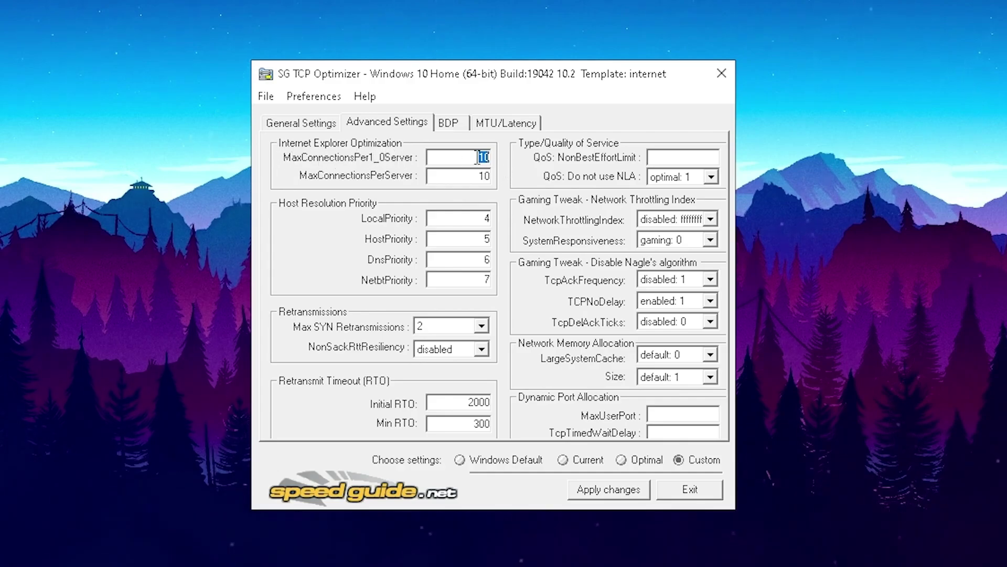
key("Tab")
key("shift+Tab")
key("Tab")
left_click_drag(464, 402, 499, 405)
left_click_drag(463, 423, 501, 437)
left_click(674, 181)
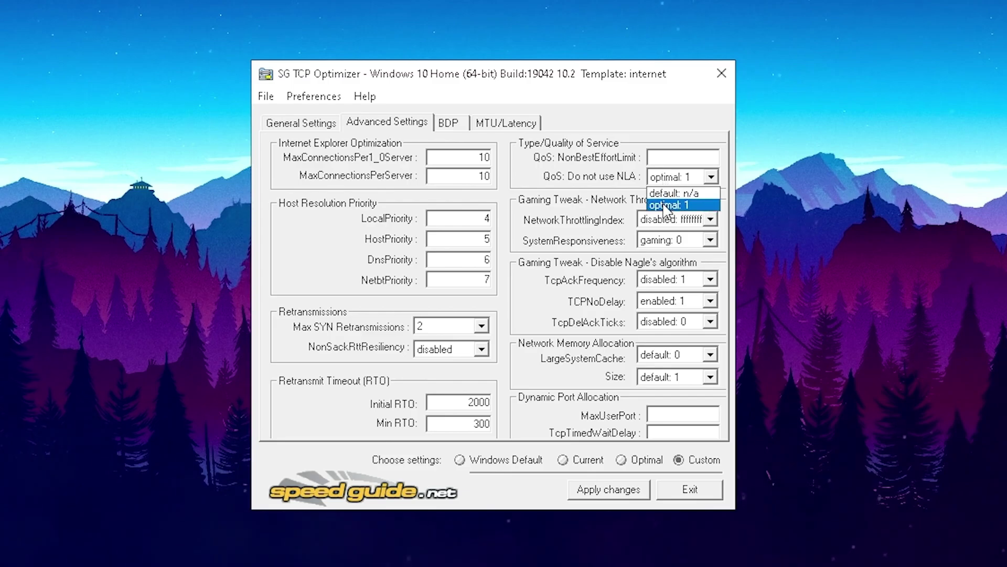
left_click(666, 205)
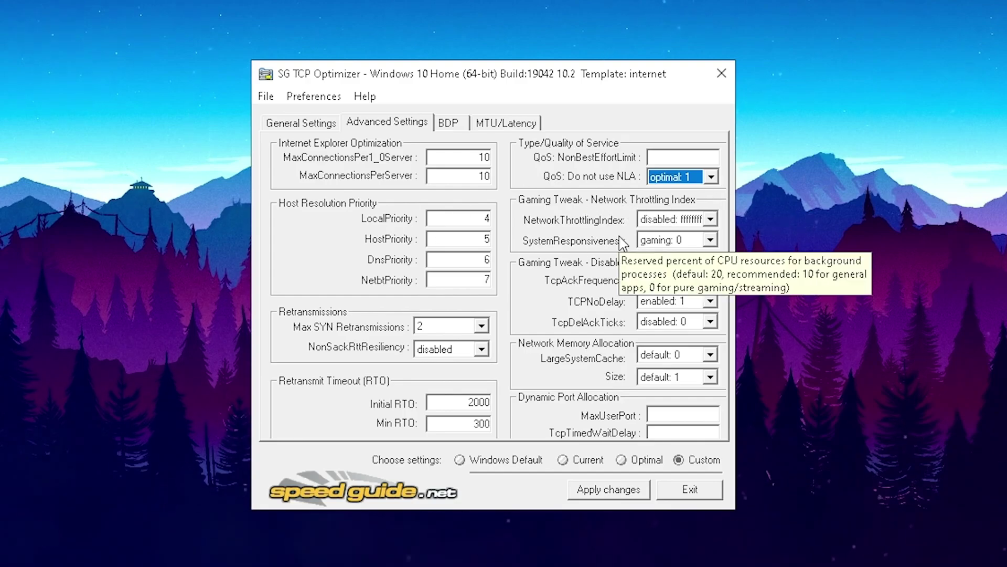
left_click(662, 220)
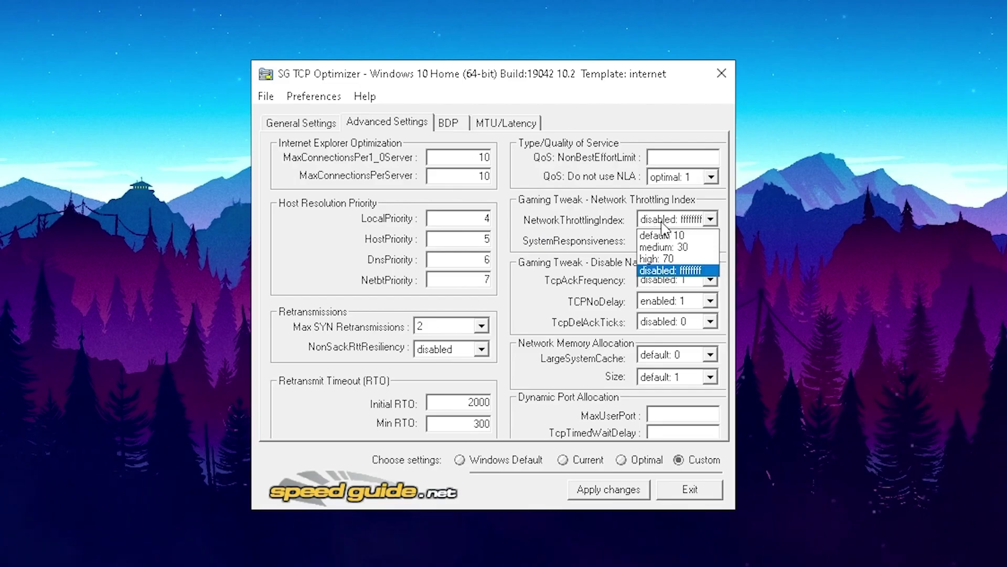
left_click(659, 272)
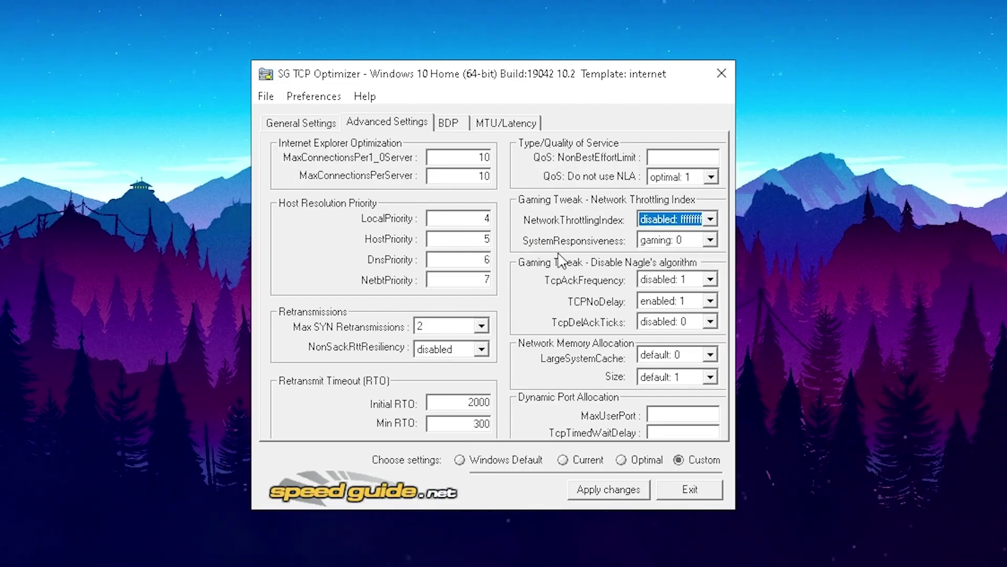
left_click(668, 241)
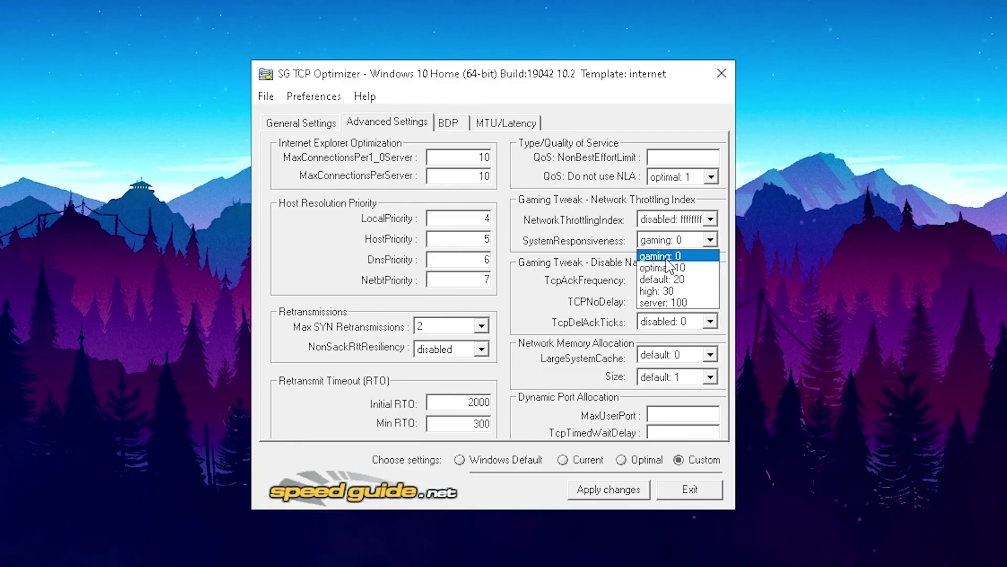
left_click(675, 257)
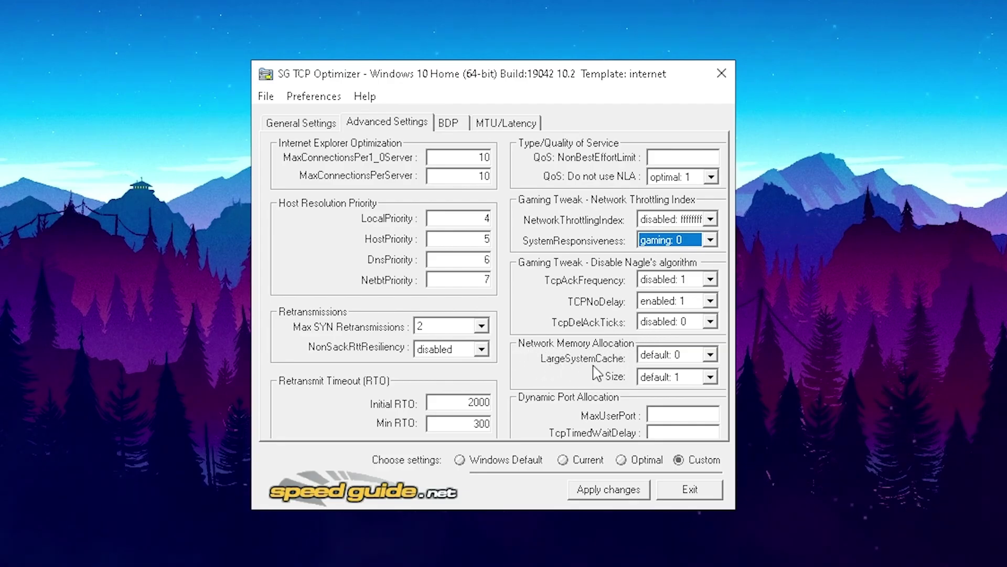
left_click(666, 356)
left_click(662, 372)
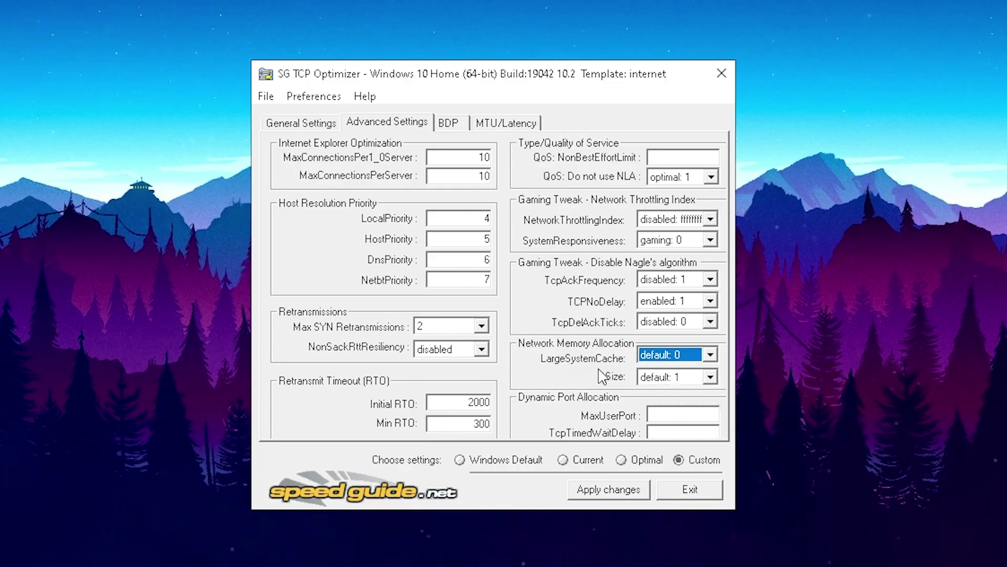
left_click(668, 390)
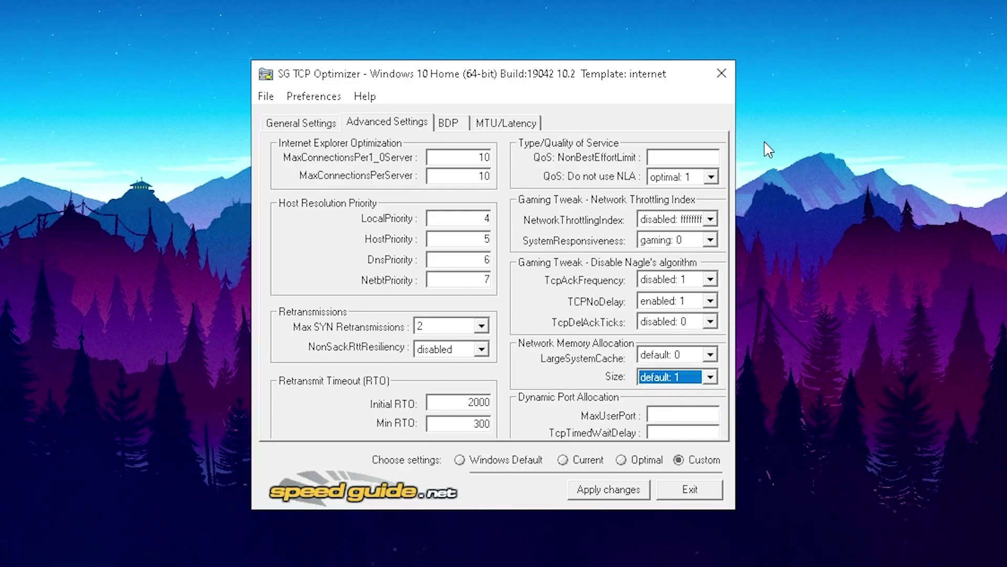
Review the pending-changes list, confirm it with OK, and decline rebooting now
left_click(598, 495)
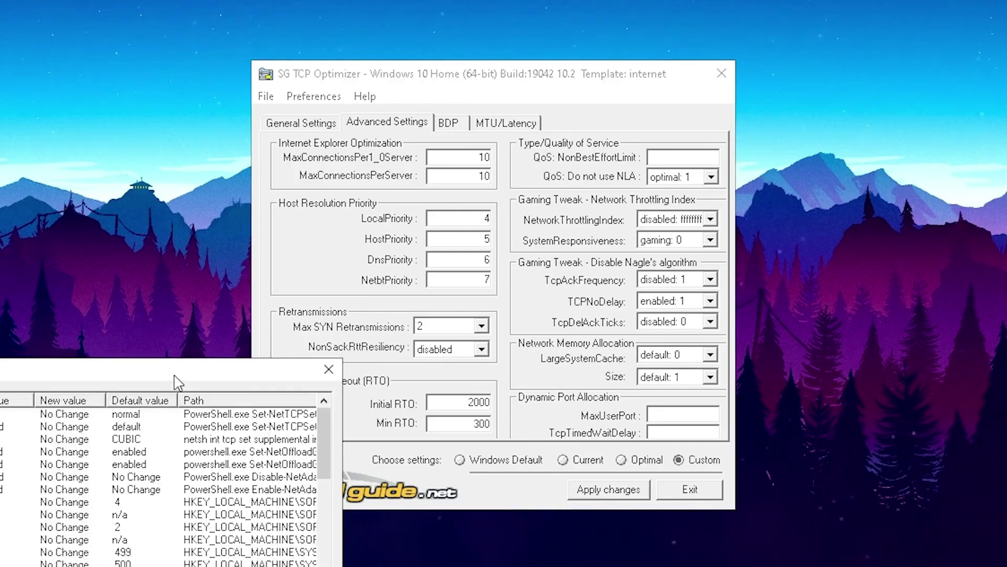
left_click_drag(178, 381, 588, 153)
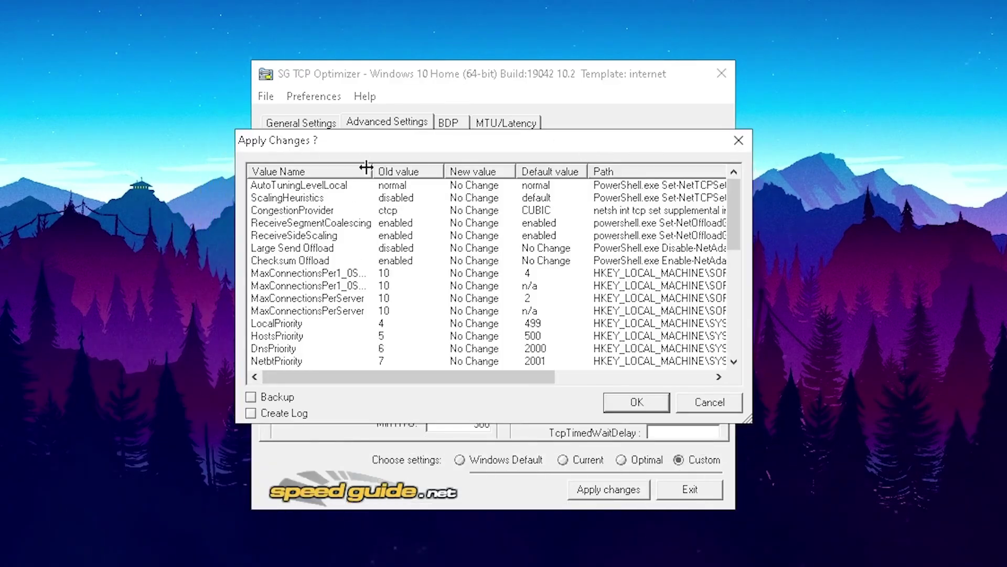
scroll(367, 246, "down", 2)
scroll(383, 263, "down", 5)
scroll(393, 273, "up", 7)
scroll(478, 367, "up", 1)
left_click(641, 410)
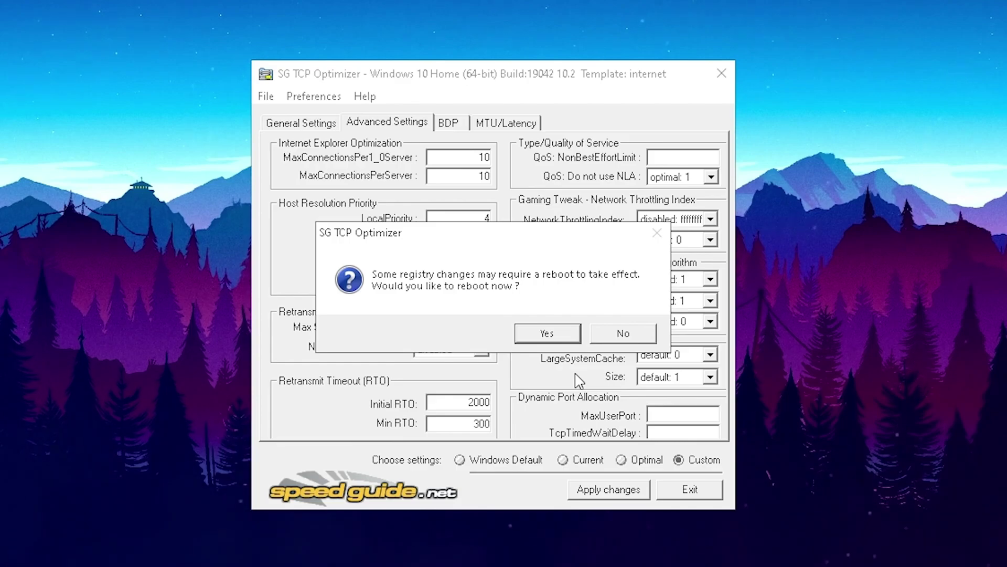
left_click(624, 338)
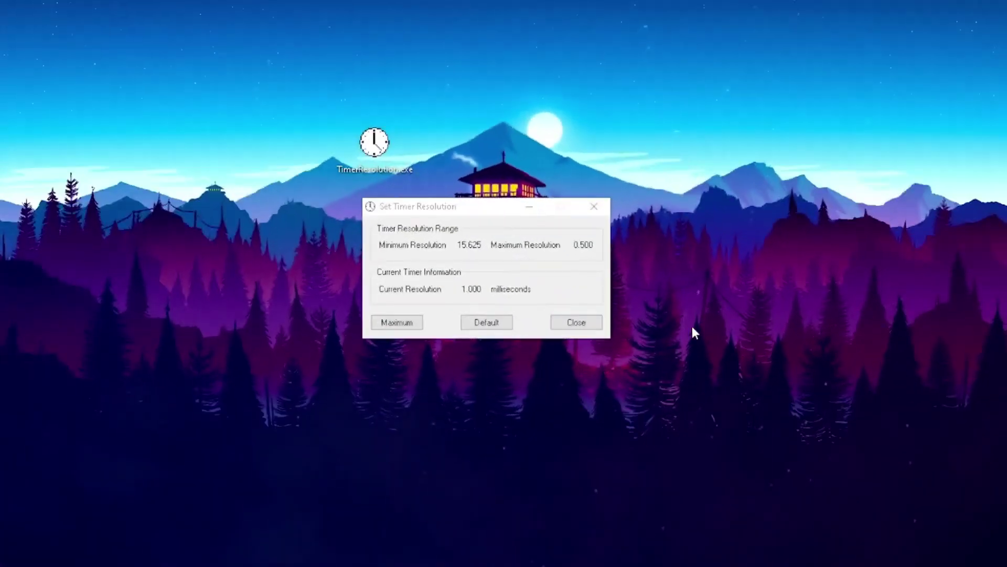
Launch TimerResolution.exe and set it to Maximum so current resolution reads 0.500 ms
left_click_drag(264, 95, 501, 205)
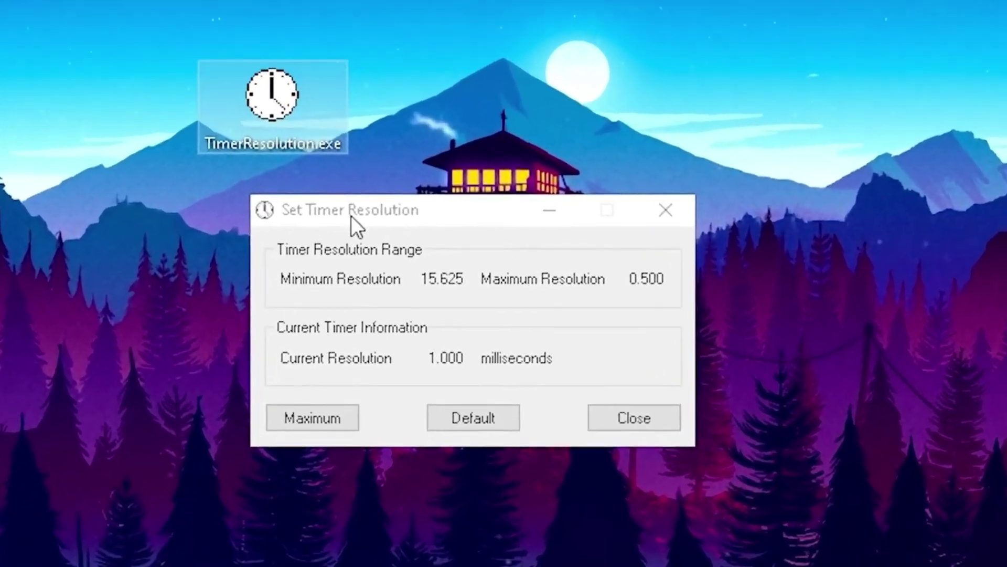
left_click(419, 221)
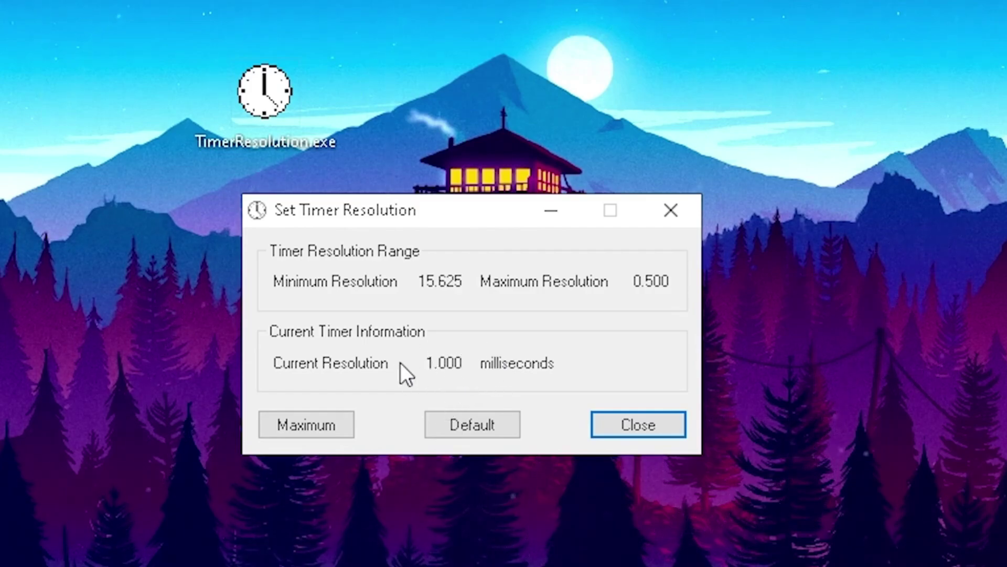
left_click(310, 426)
left_click_drag(422, 363, 464, 363)
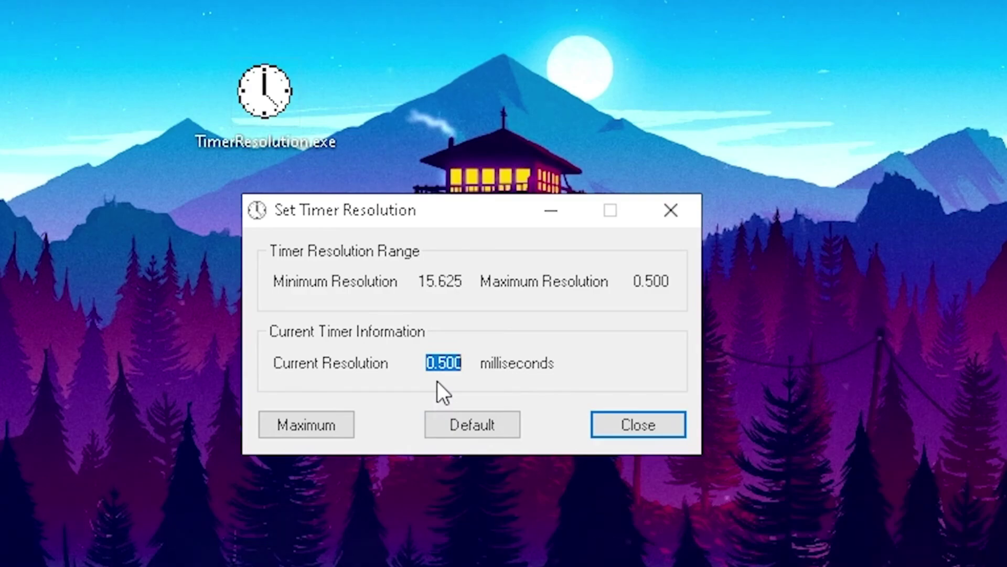
left_click(455, 369)
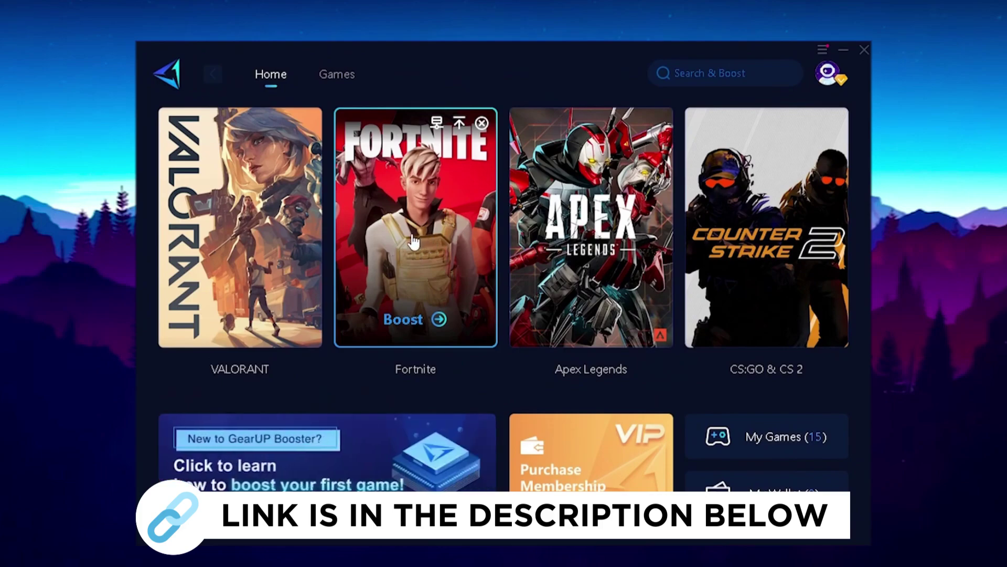
Boost Fortnite from its card on the GearUP Booster Home page
left_click(350, 282)
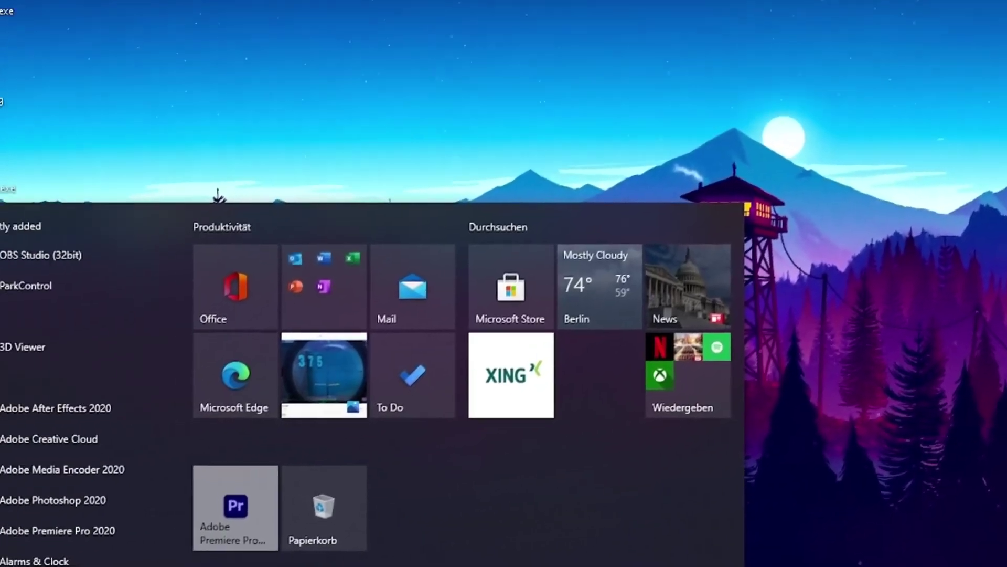
Open the Ethernet connection's Properties and select the TCP/IPv4 protocol entry
type("network")
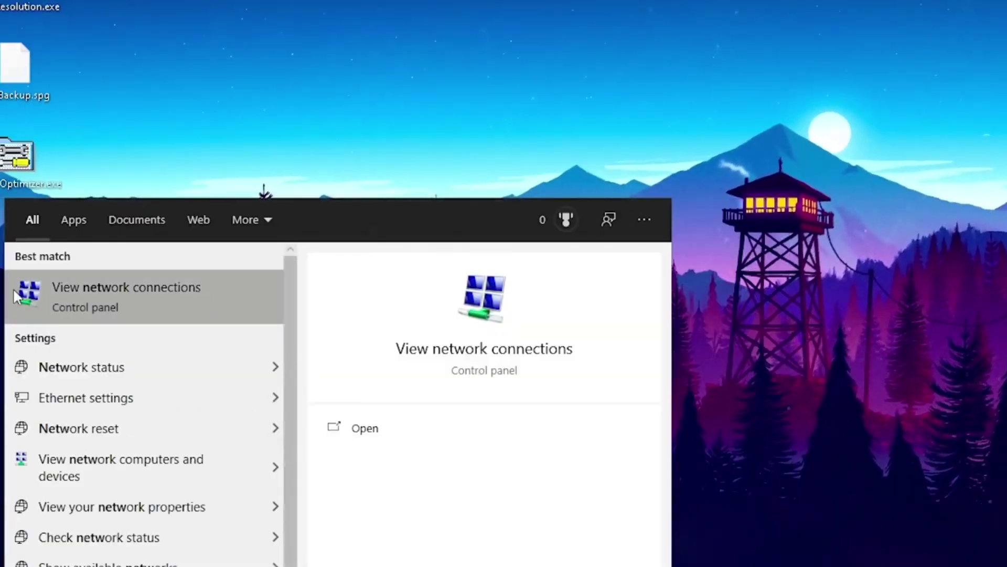
left_click(114, 306)
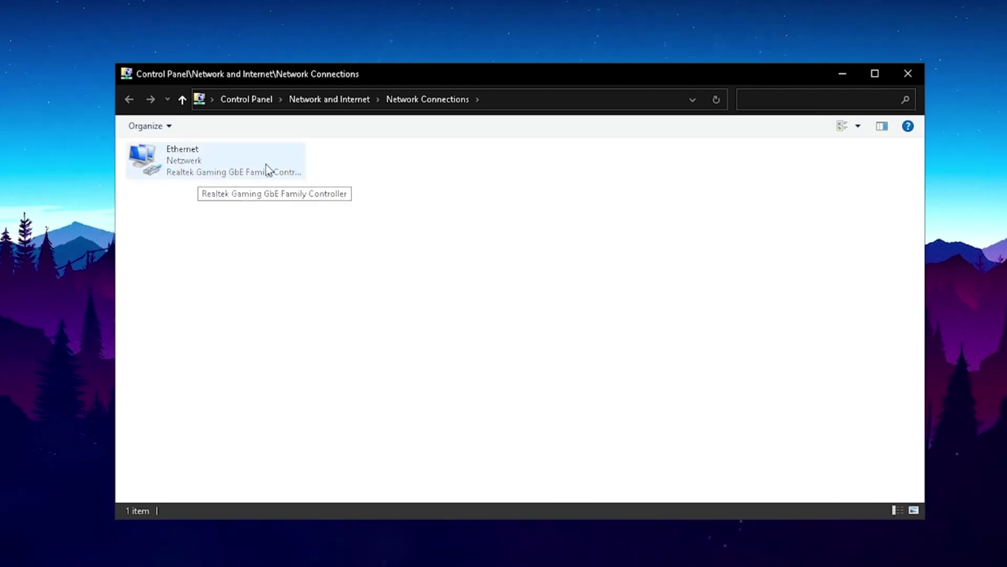
right_click(211, 175)
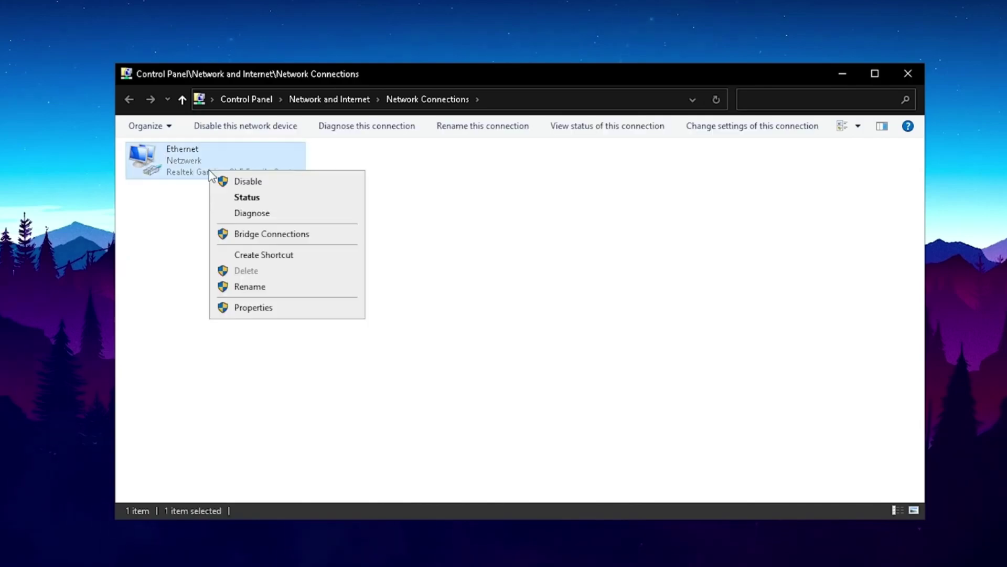
left_click(241, 309)
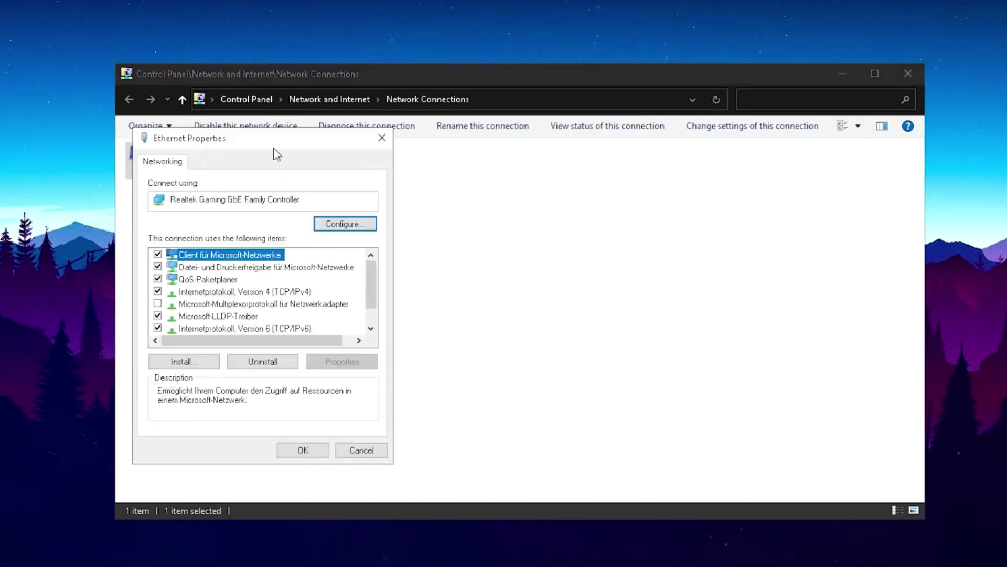
left_click_drag(273, 145, 453, 148)
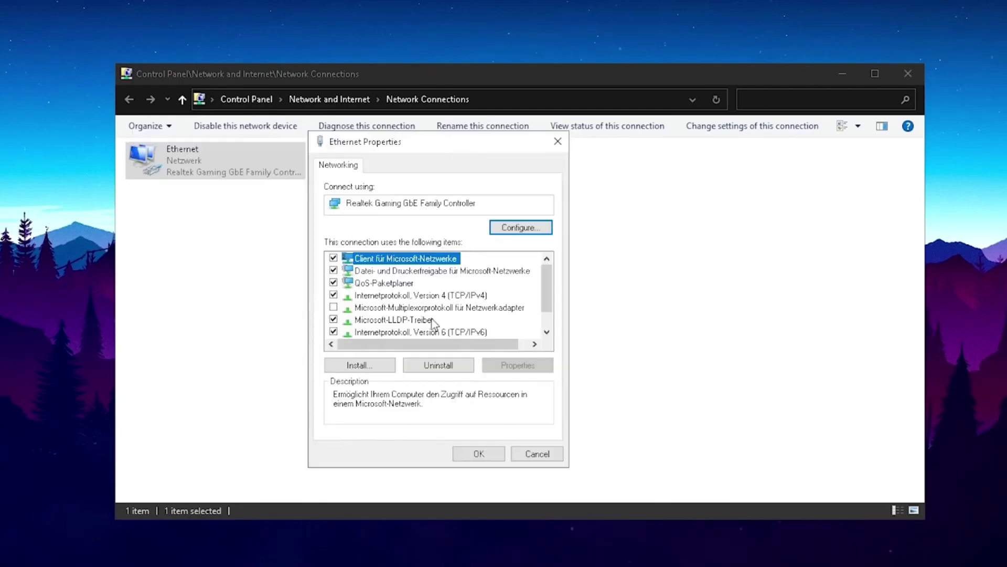
left_click(373, 295)
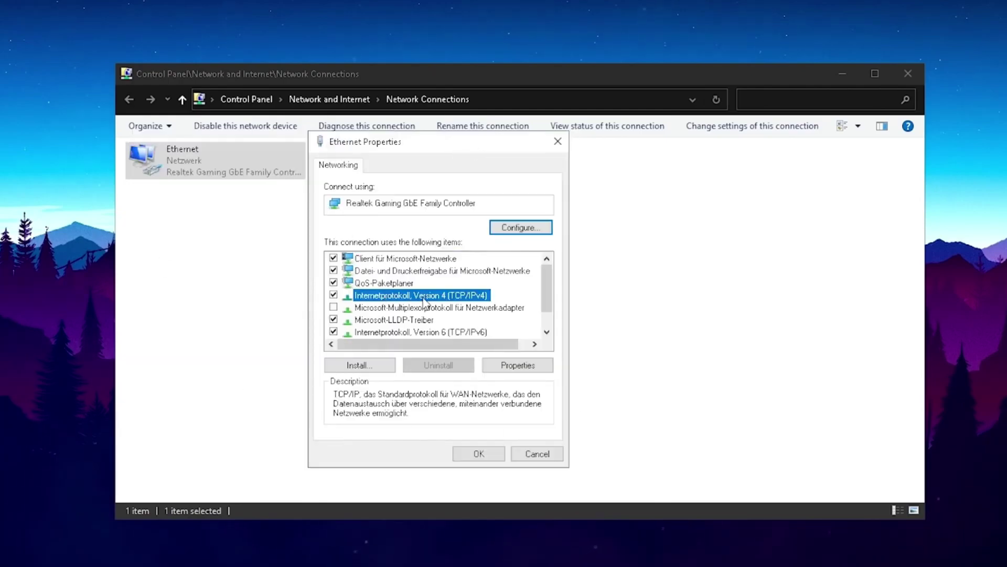
Set the IPv4 DNS servers to 8.8.8.8 and 8.8.4.4 and confirm with OK
double_click(406, 297)
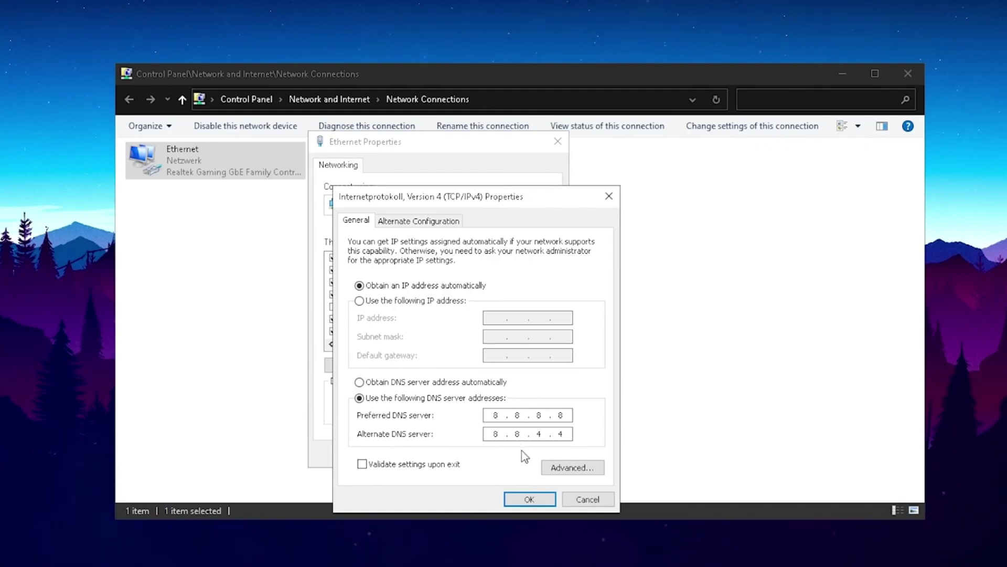
left_click(524, 499)
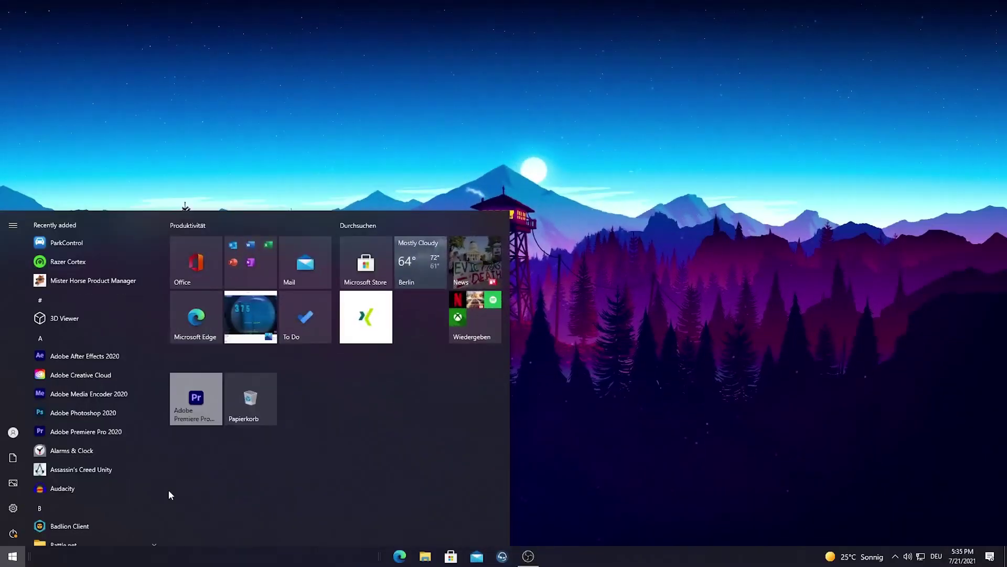
Search 'apps', browse the installed apps in Apps & features, ending on Offline maps
type("apps")
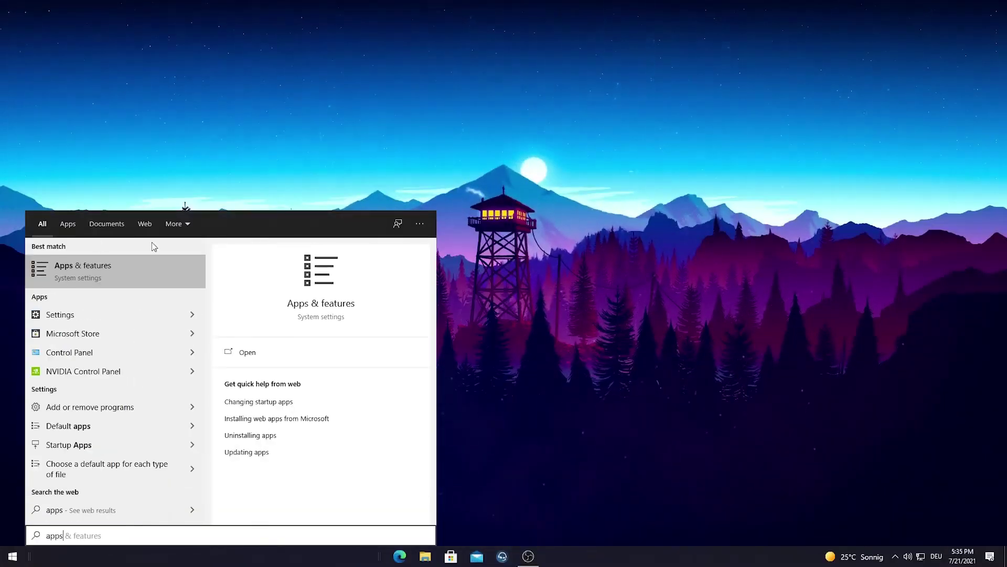
left_click(81, 271)
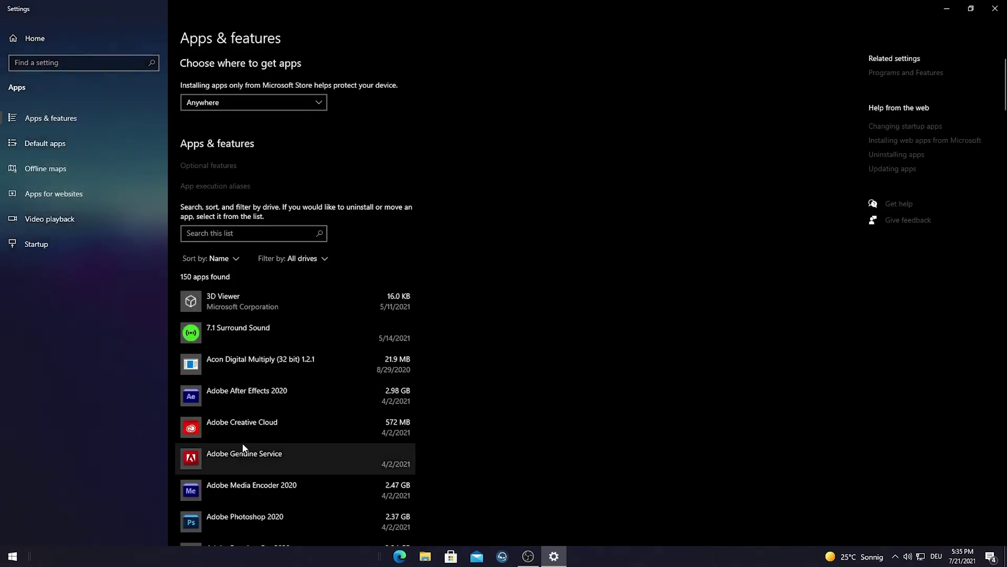
scroll(383, 273, "down", 1)
scroll(388, 298, "down", 6)
scroll(355, 275, "down", 7)
scroll(336, 255, "down", 3)
scroll(330, 246, "down", 6)
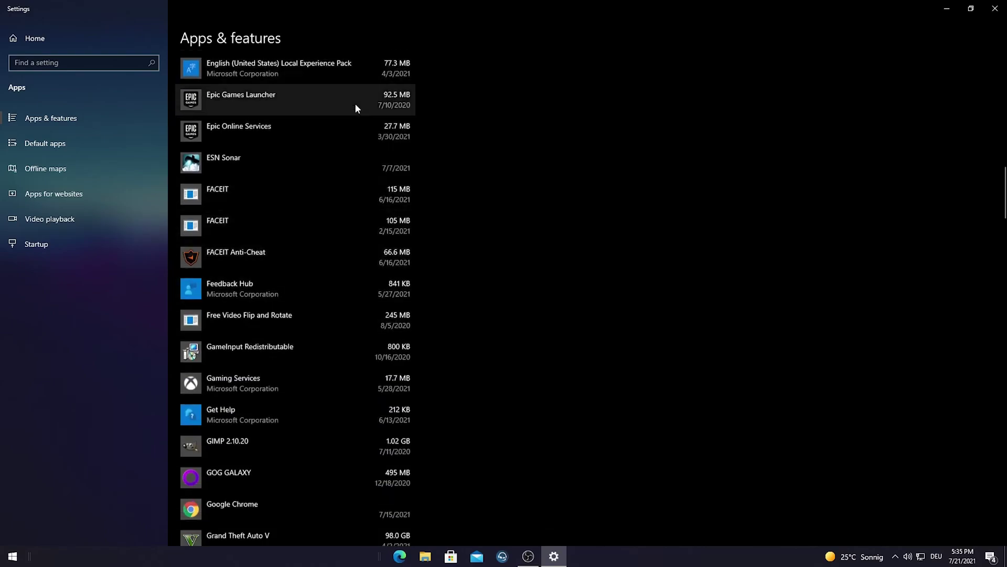
scroll(278, 241, "down", 5)
scroll(277, 241, "down", 5)
scroll(270, 239, "down", 3)
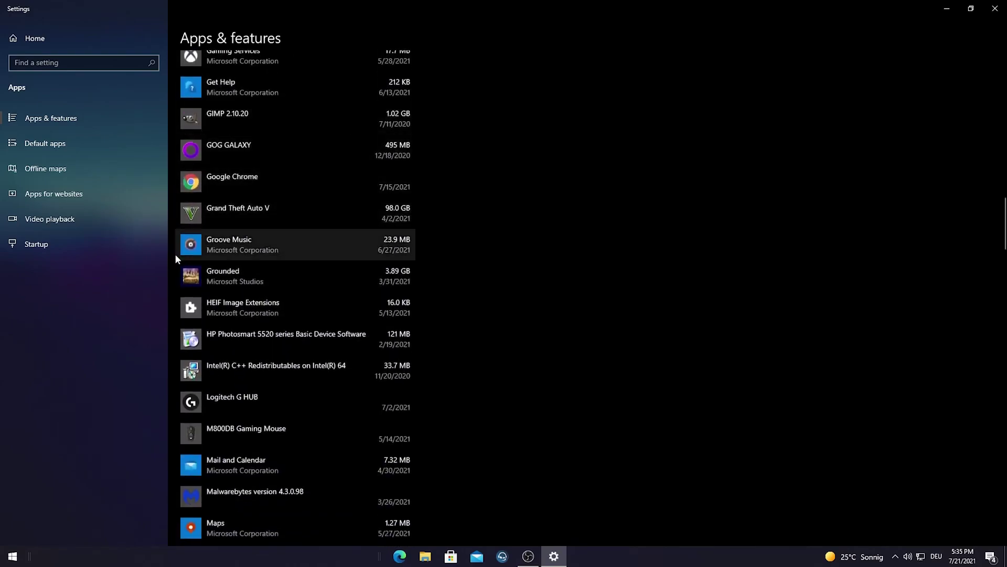
scroll(273, 294, "down", 8)
scroll(251, 260, "down", 7)
scroll(251, 255, "down", 4)
scroll(250, 256, "down", 6)
scroll(306, 273, "down", 2)
scroll(272, 330, "down", 12)
scroll(368, 210, "down", 4)
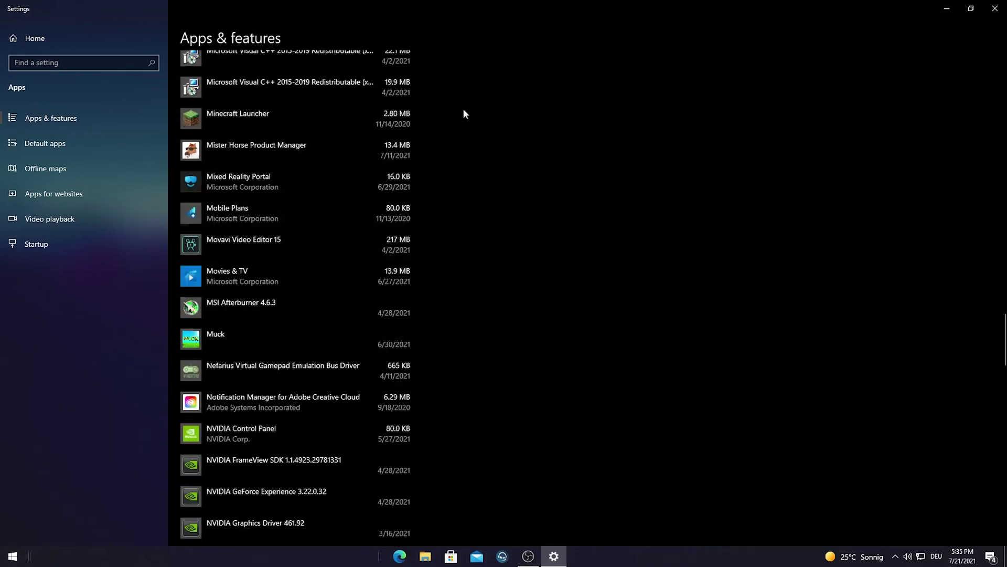
left_click(33, 174)
Review the Offline maps options, then go to the Apps for websites page
scroll(461, 251, "down", 1)
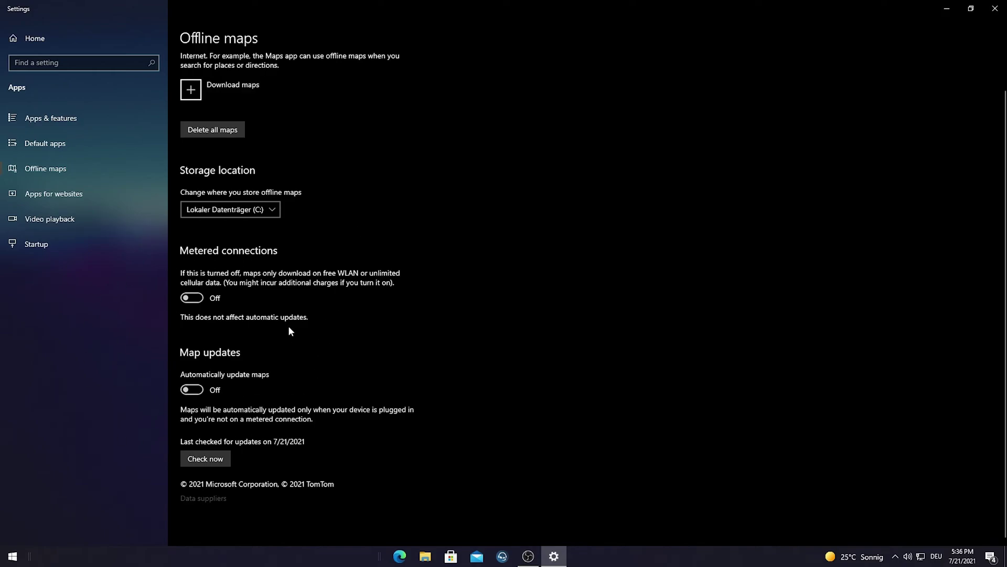
left_click(15, 194)
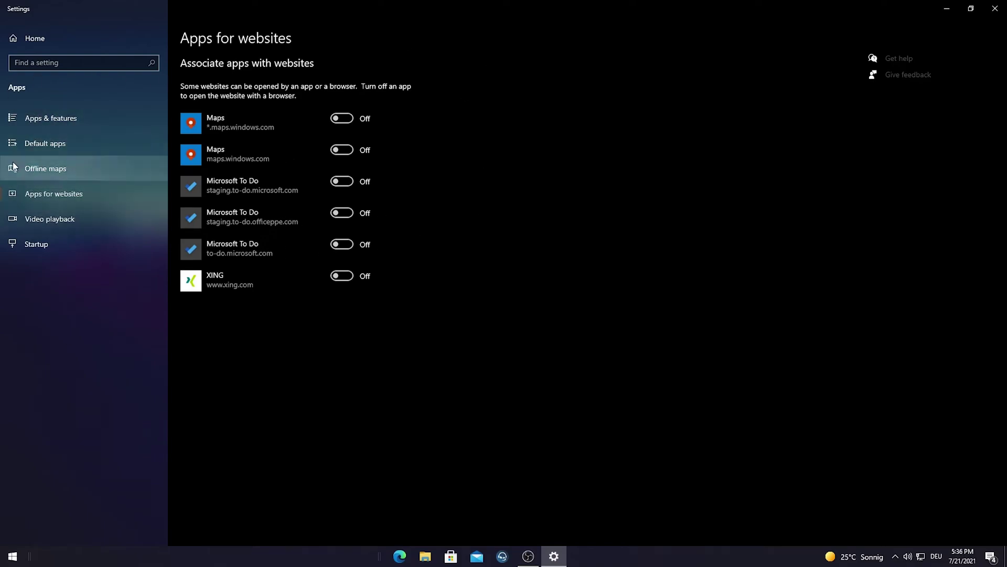
Review the Startup apps list (only LGHUB, Razer, Realtek on), then close Settings
left_click(37, 244)
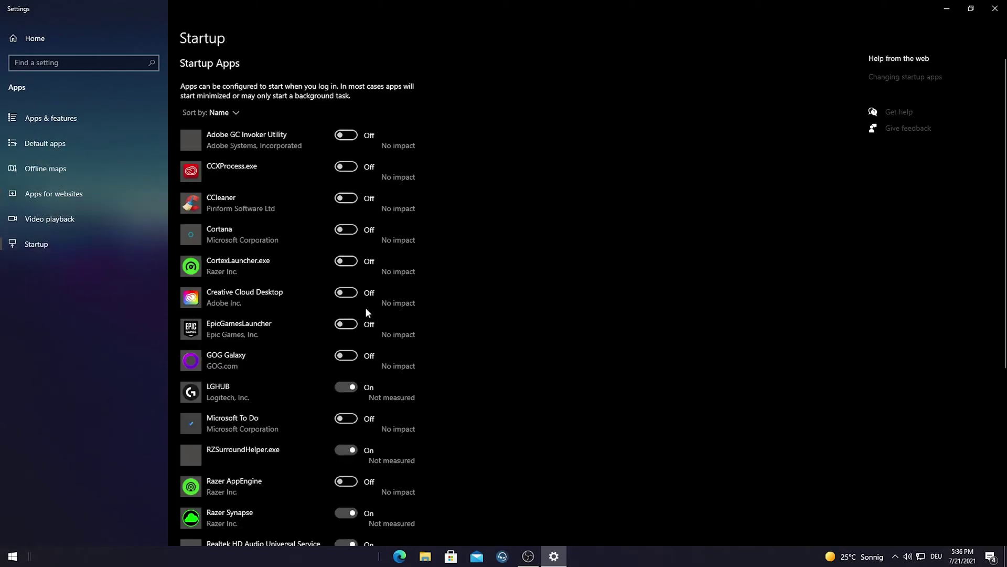
scroll(394, 94, "down", 3)
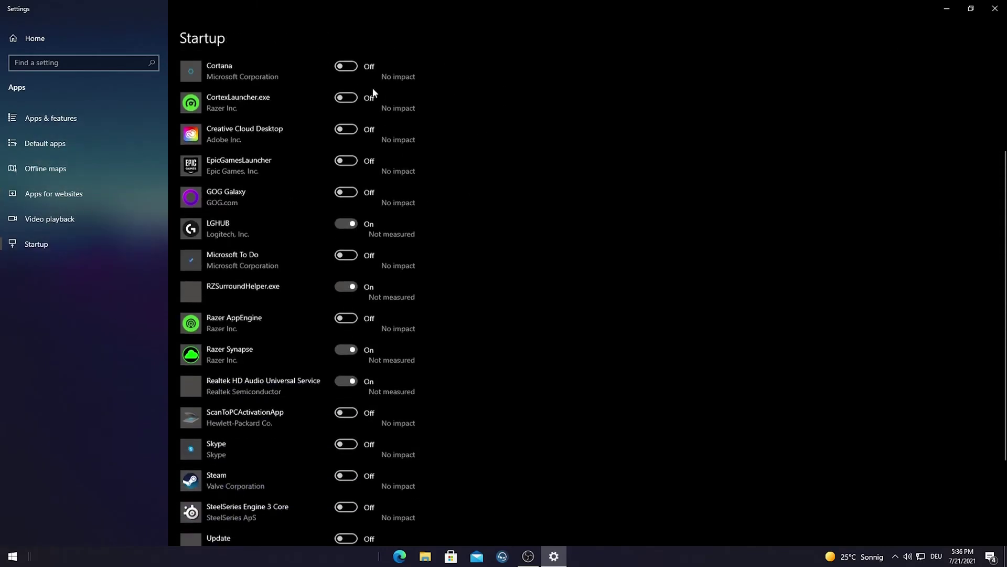
scroll(362, 135, "down", 2)
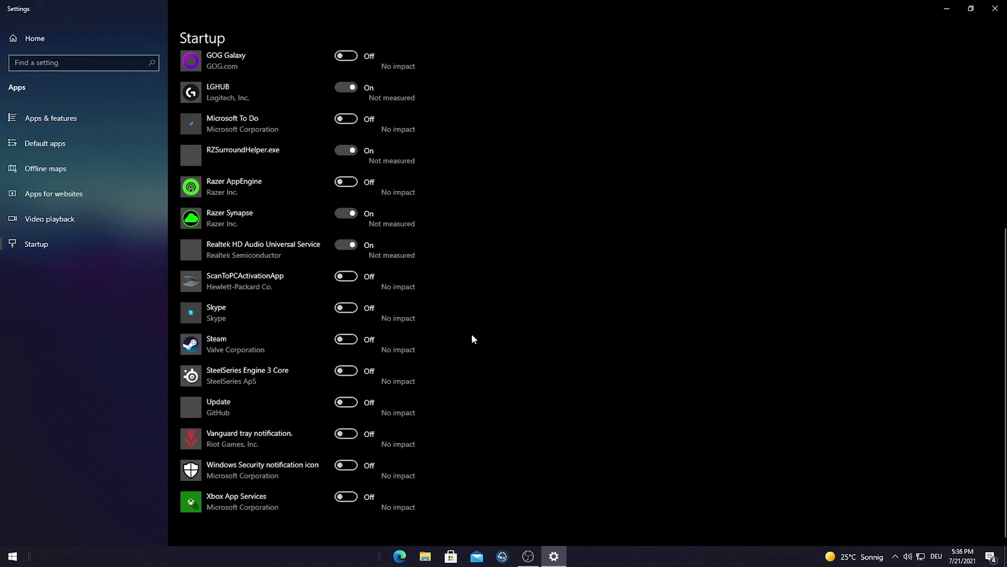
scroll(337, 321, "up", 5)
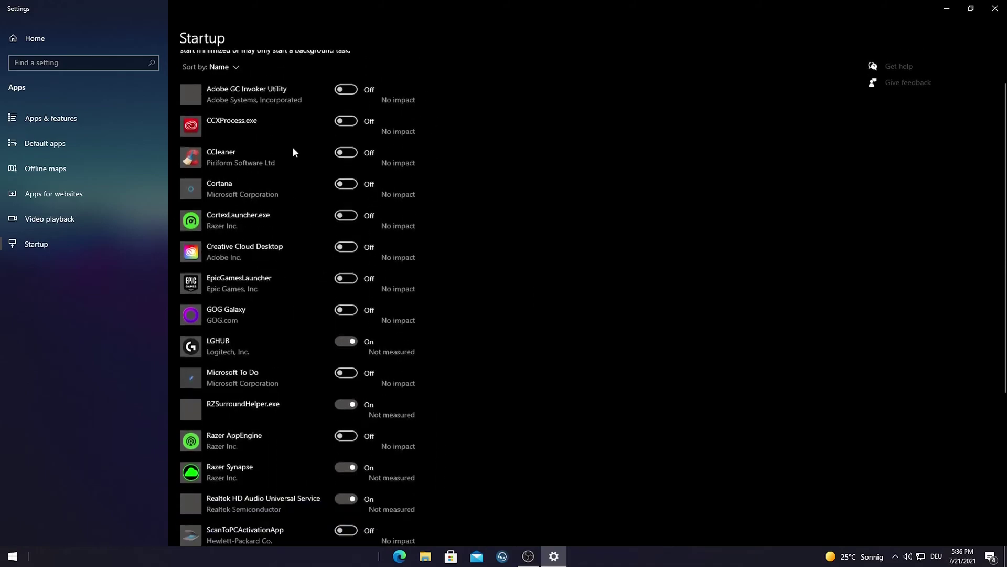
scroll(278, 152, "down", 1)
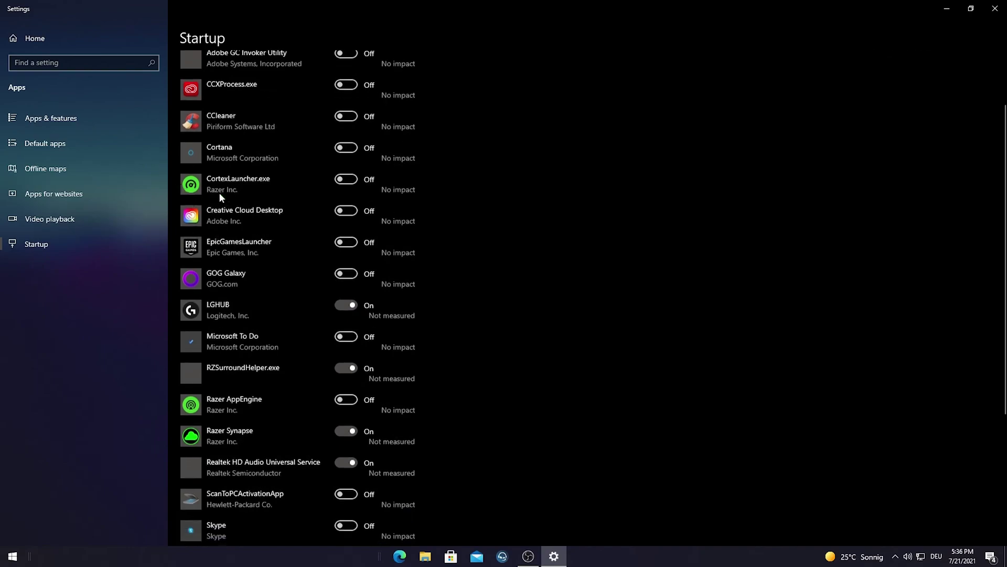
scroll(209, 190, "down", 3)
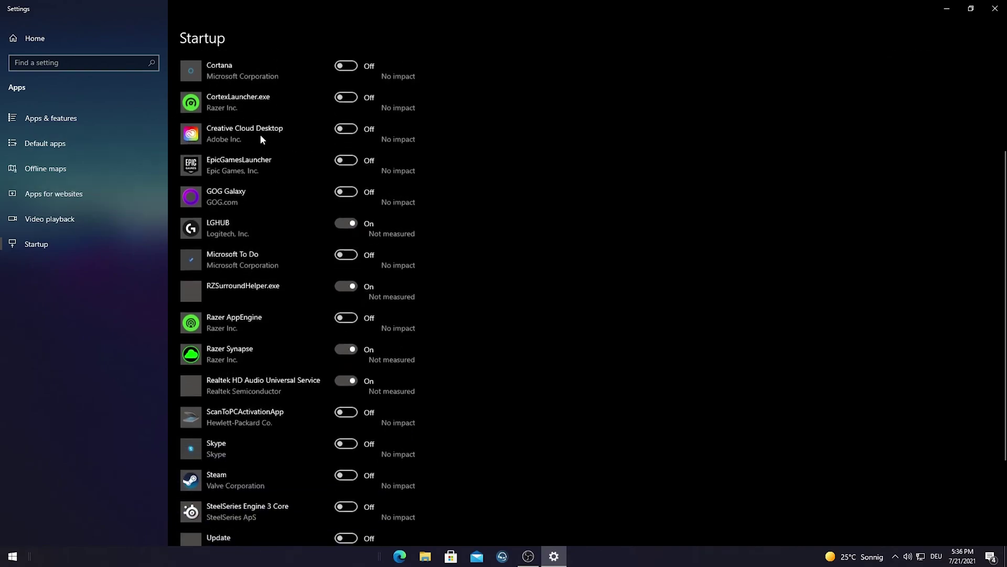
scroll(235, 147, "down", 3)
scroll(232, 156, "down", 2)
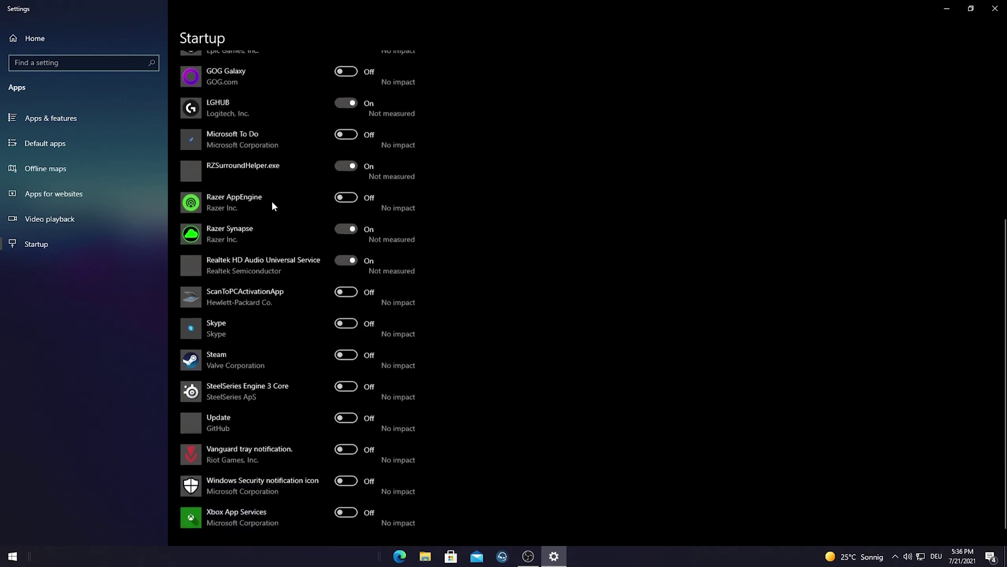
scroll(291, 395, "up", 4)
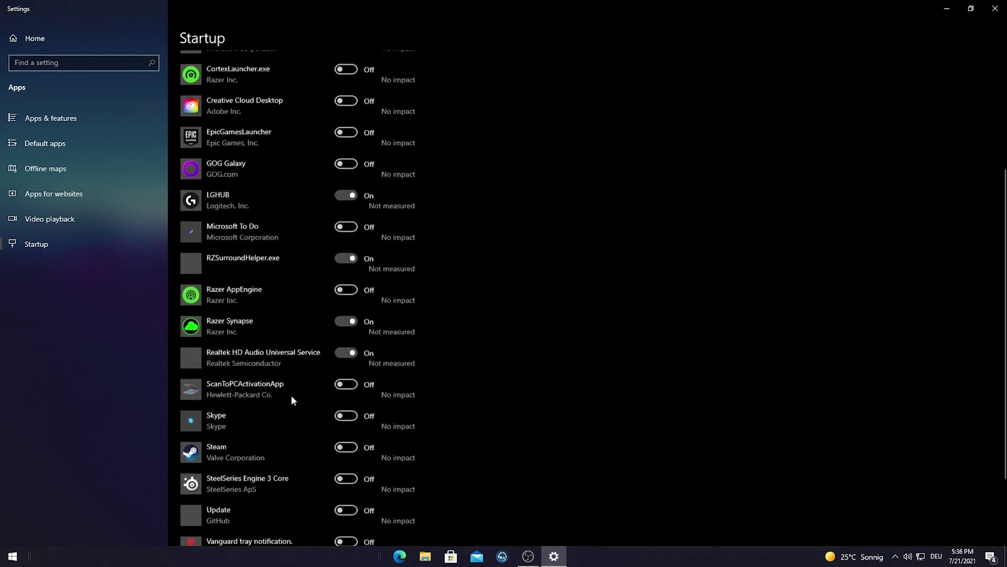
scroll(298, 391, "up", 7)
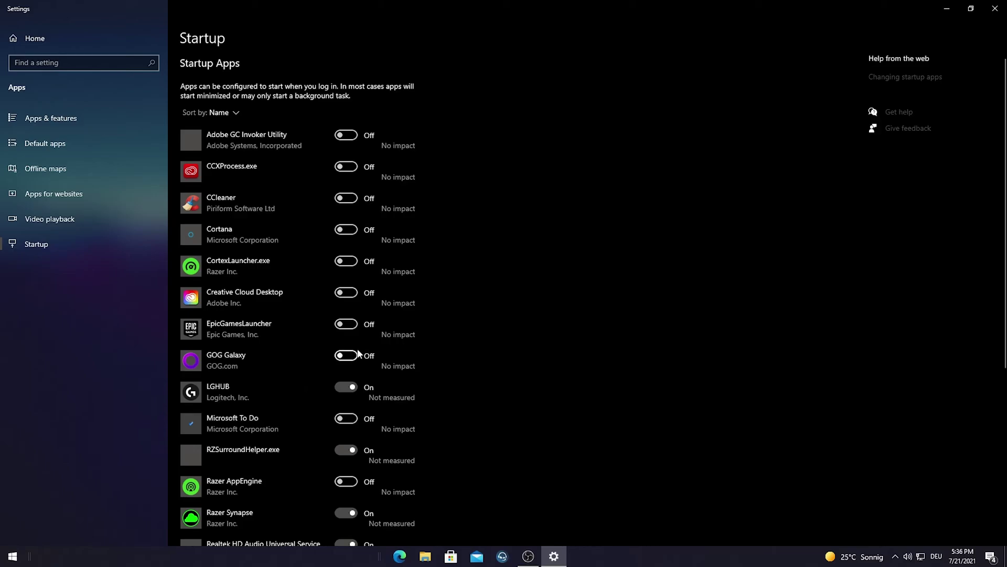
double_click(413, 16)
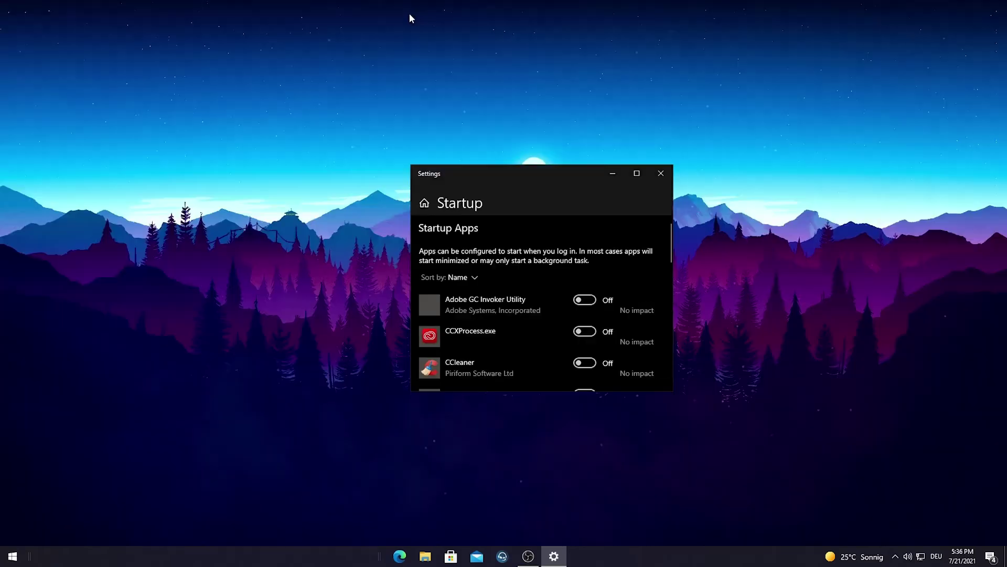
left_click(659, 181)
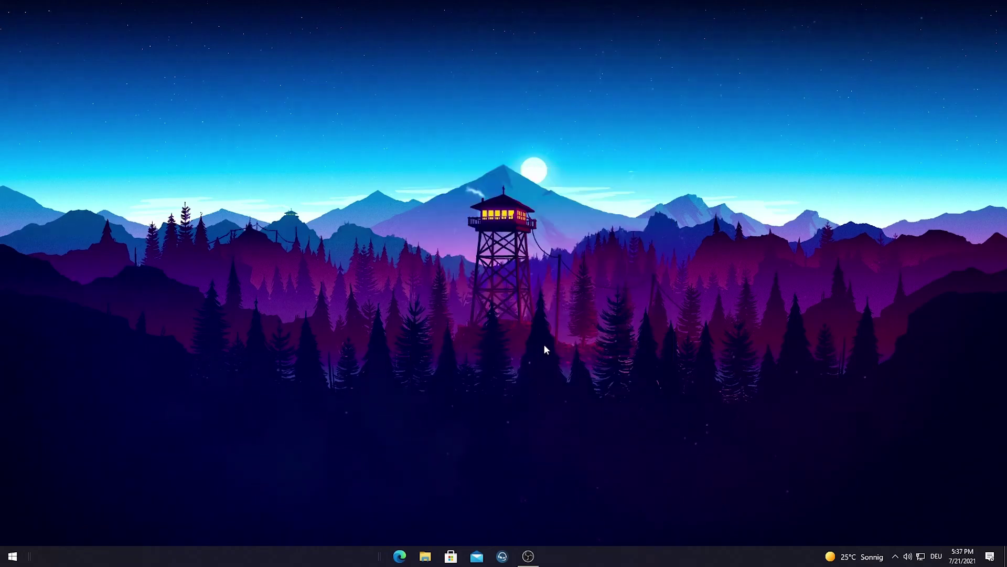